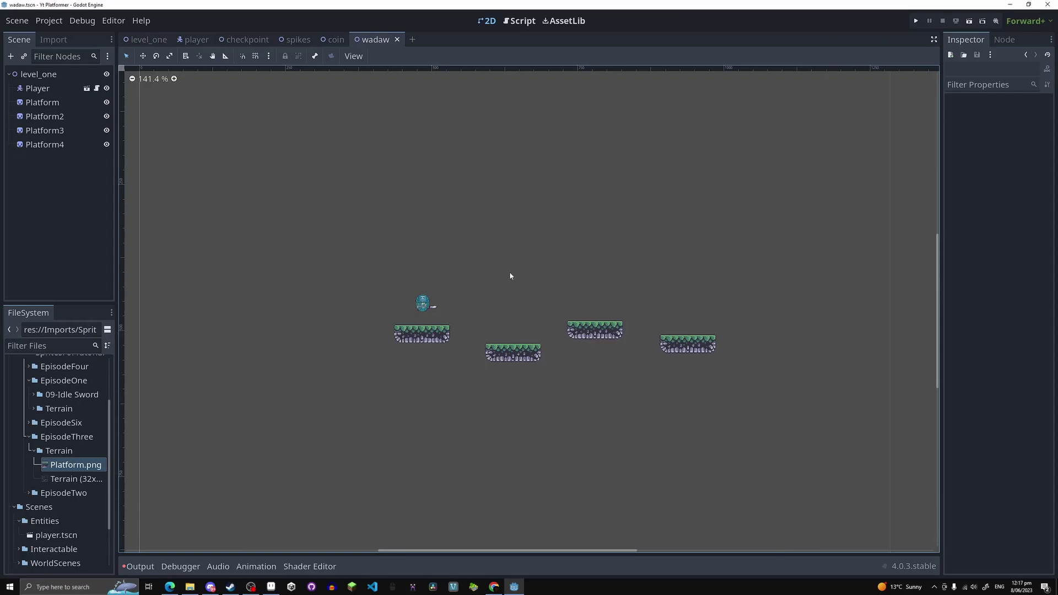
scroll(510, 274, "up", 3)
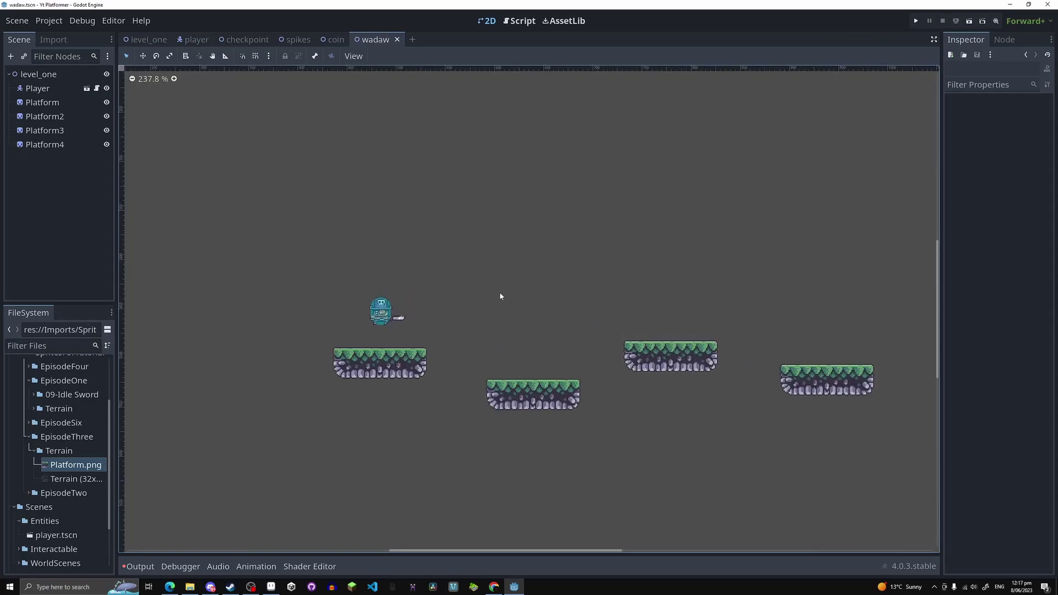
middle_click_drag(479, 305, 417, 302)
scroll(378, 253, "down", 4)
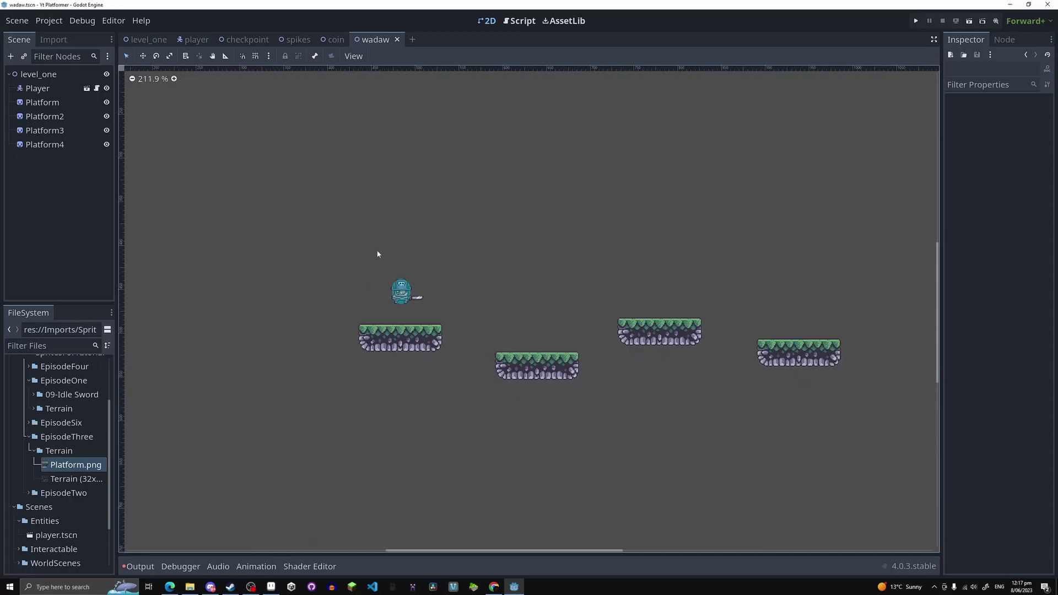
scroll(496, 355, "up", 3)
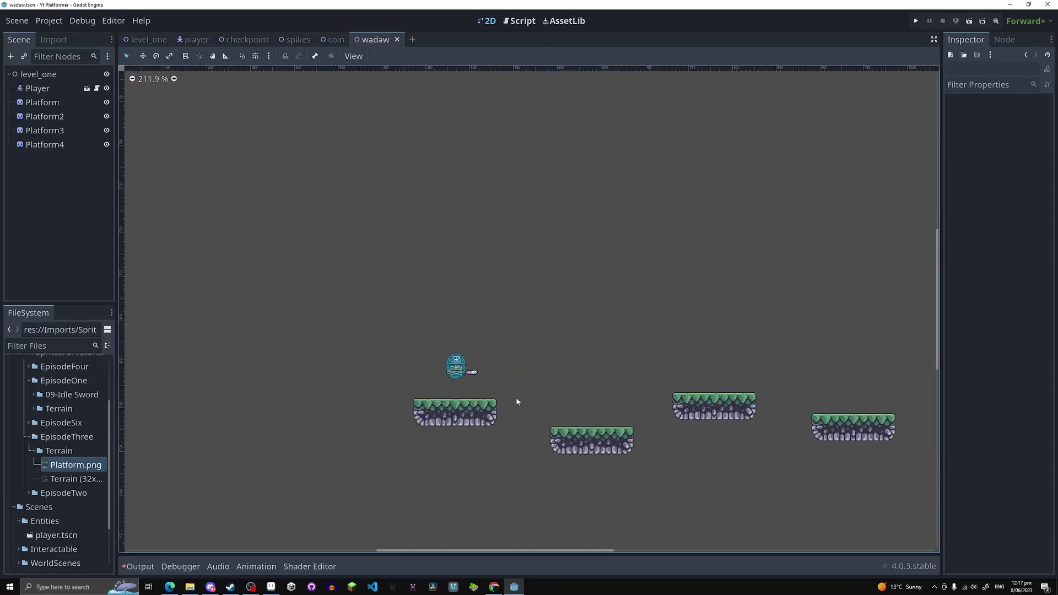
scroll(539, 403, "down", 2)
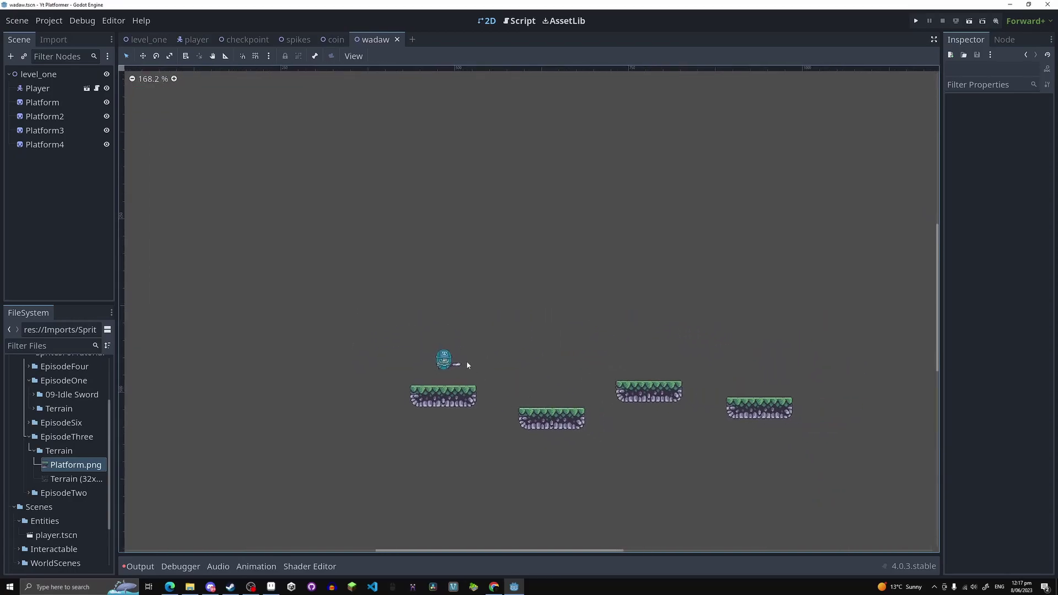
Delete the four platform sprites, Platform through Platform4, from the wadaw scene.
left_click(48, 107)
left_click(51, 145, "shift")
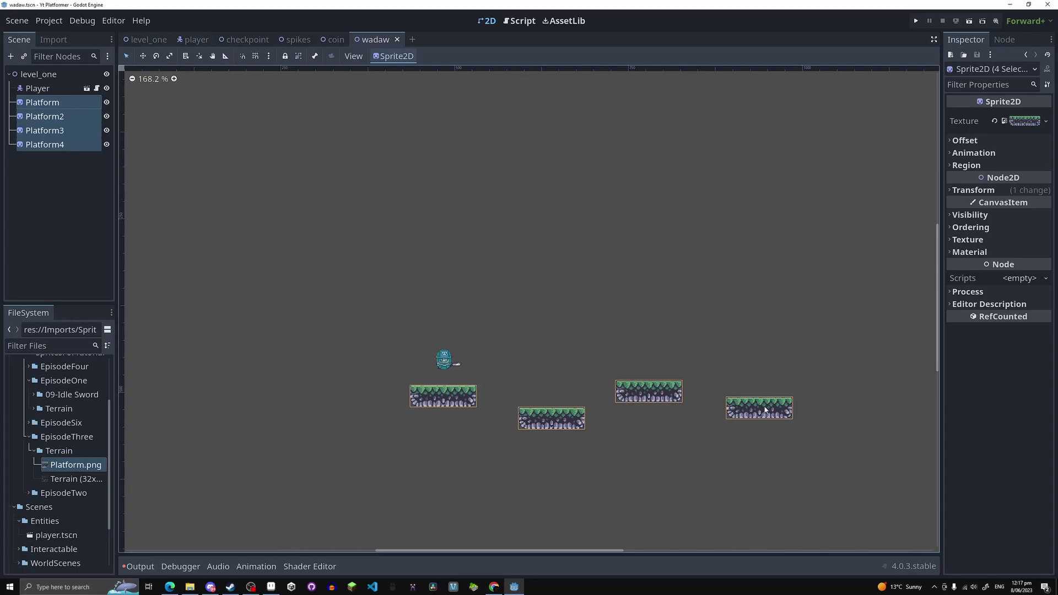
key("Delete")
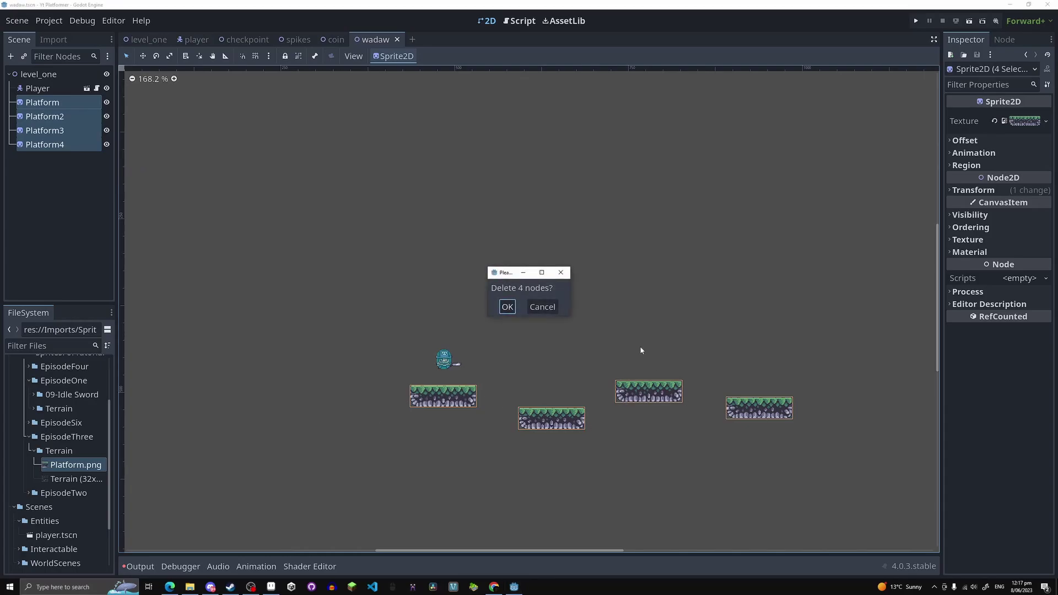
left_click(507, 307)
middle_click_drag(342, 279, 465, 276)
scroll(465, 276, "up", 1)
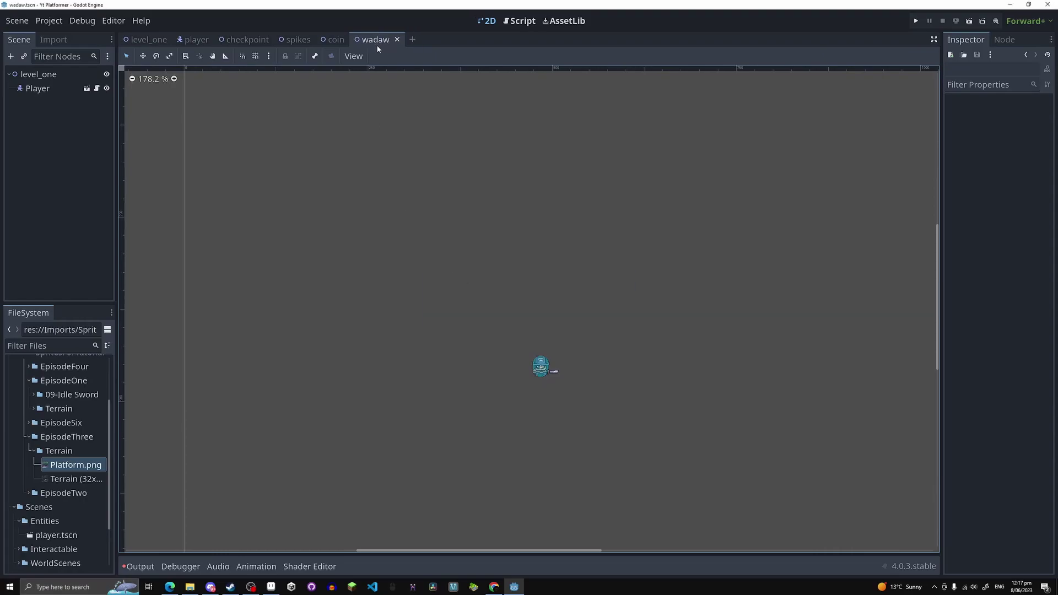
scroll(453, 226, "down", 1)
scroll(445, 252, "down", 2)
scroll(436, 252, "up", 2)
middle_click_drag(599, 189, 520, 177)
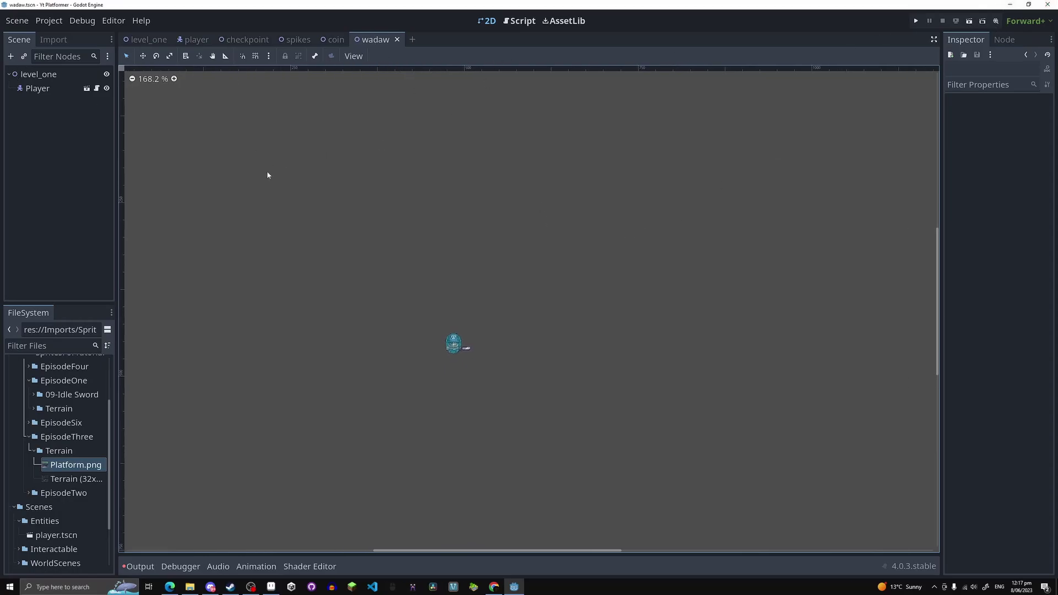
middle_click_drag(266, 179, 286, 159)
Add a TileMap node as a child of level_one and assign it a new TileSet resource.
right_click(44, 79)
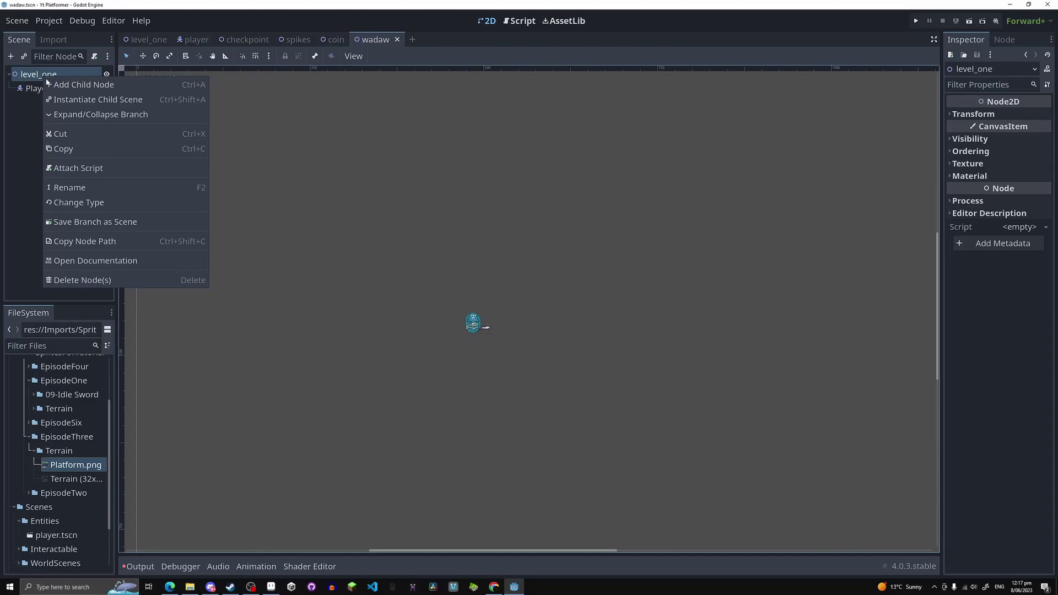
left_click(77, 83)
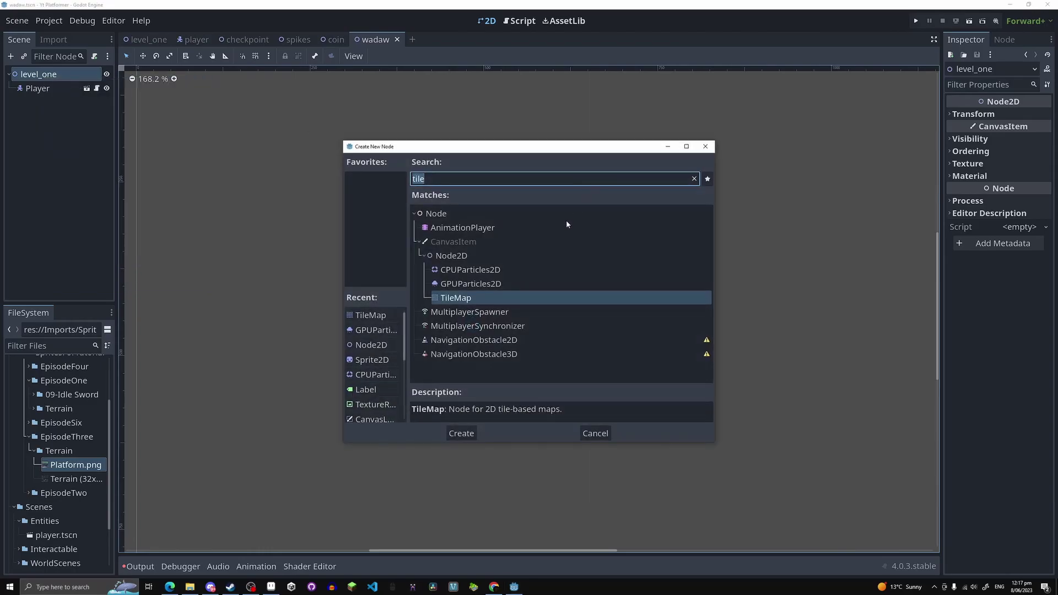
double_click(456, 298)
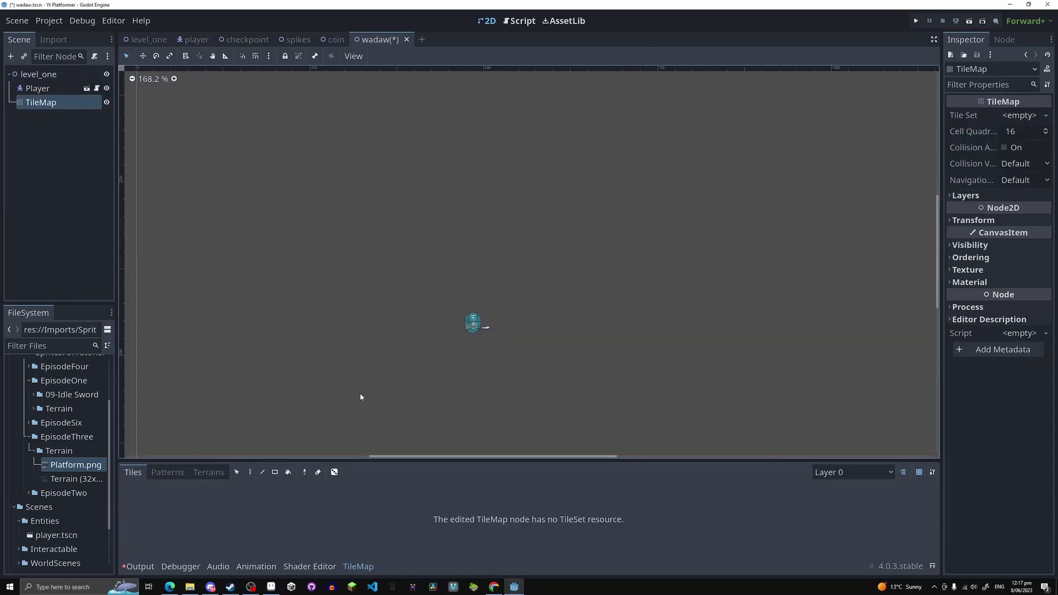
left_click(1019, 116)
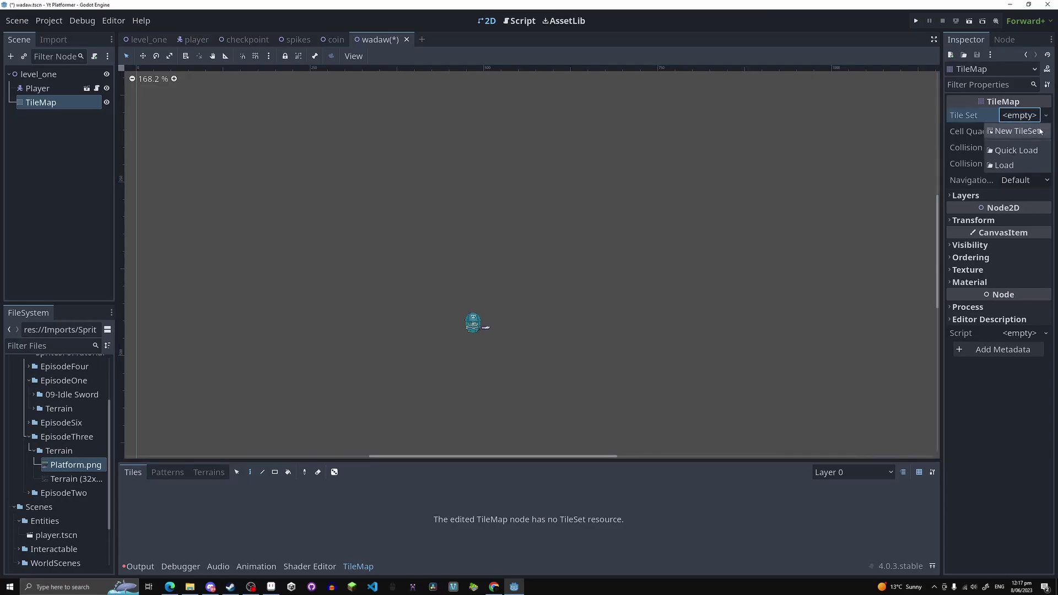
left_click(1018, 132)
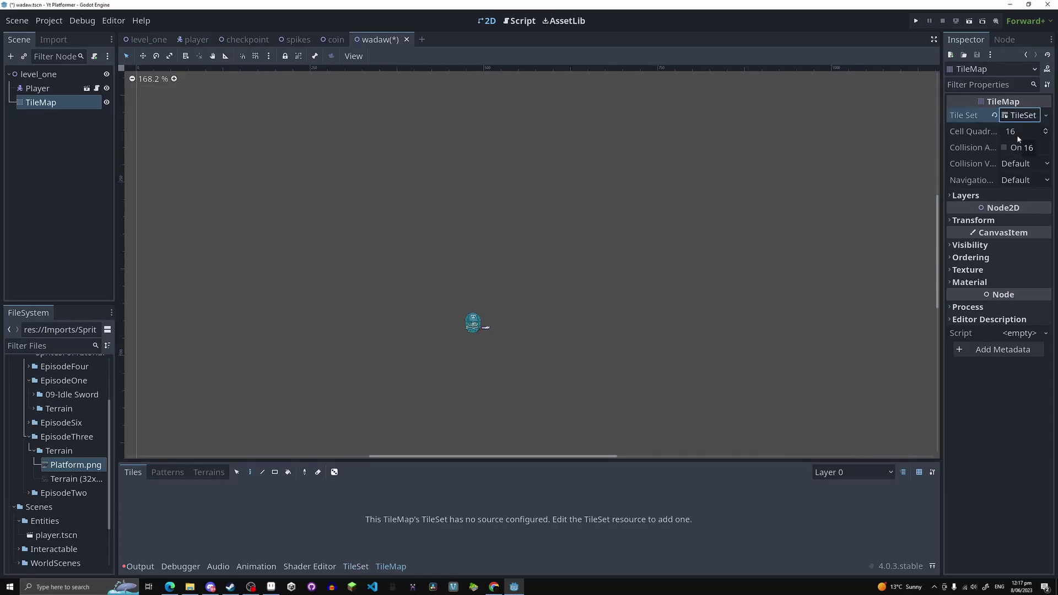
Name the TileMap's first layer Background.
left_click(966, 196)
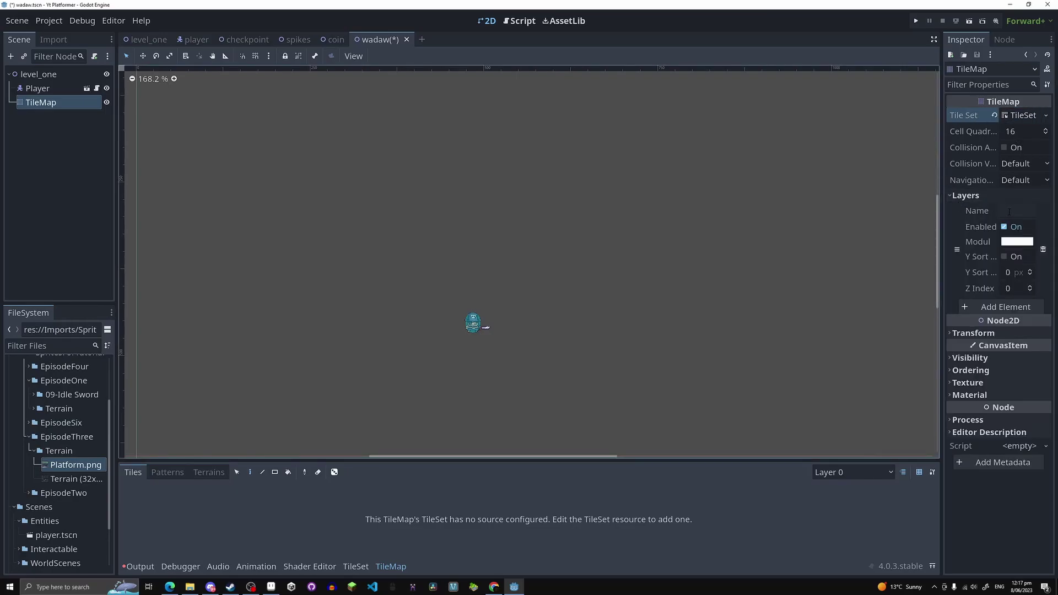
left_click(1009, 212)
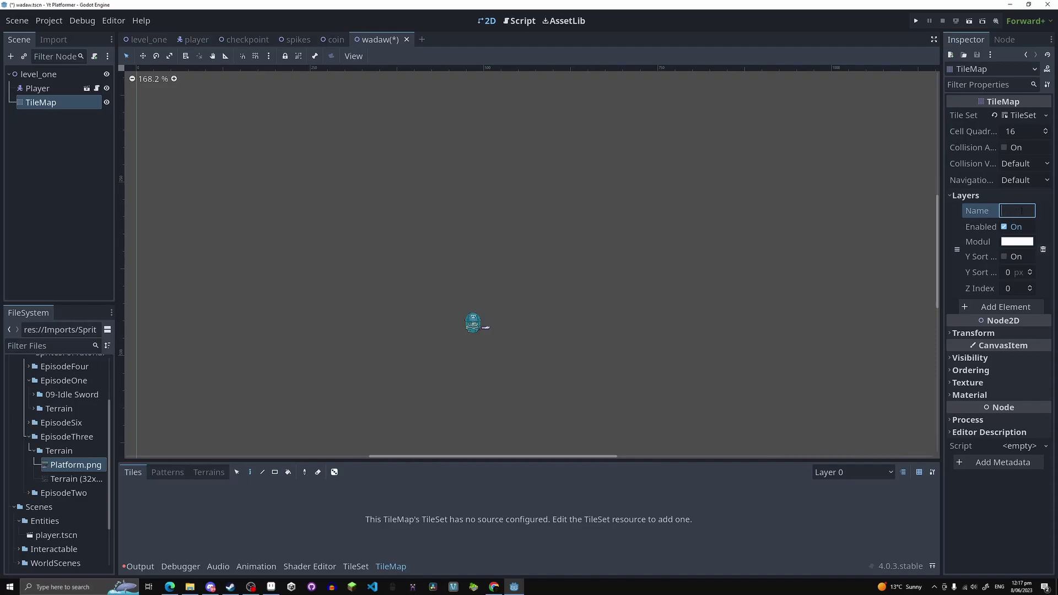
type("Background")
key("Return")
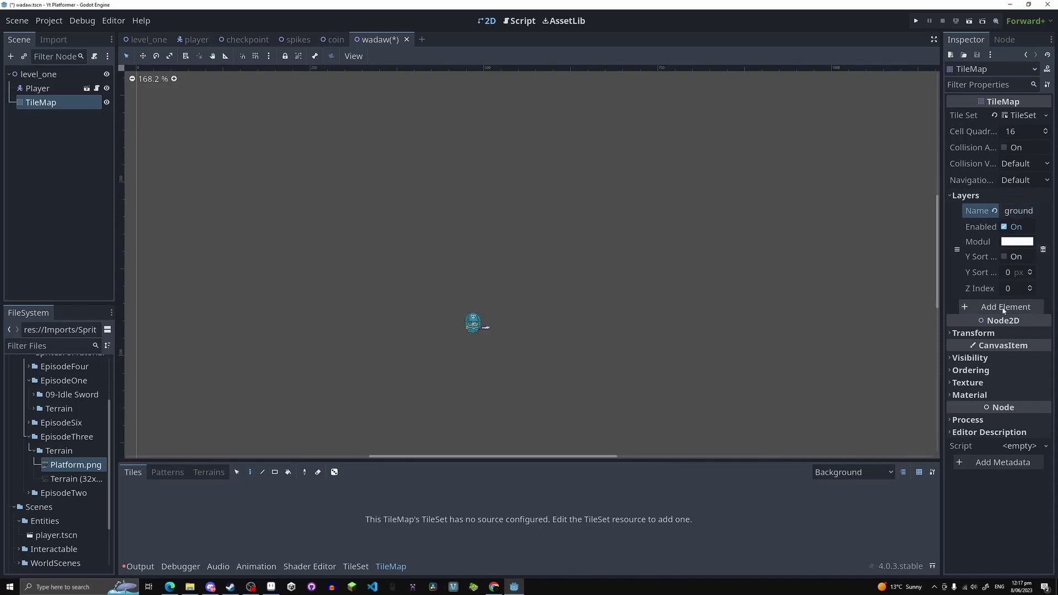
Add two more layers to the TileMap, named Terrain and Decor.
left_click(1003, 308)
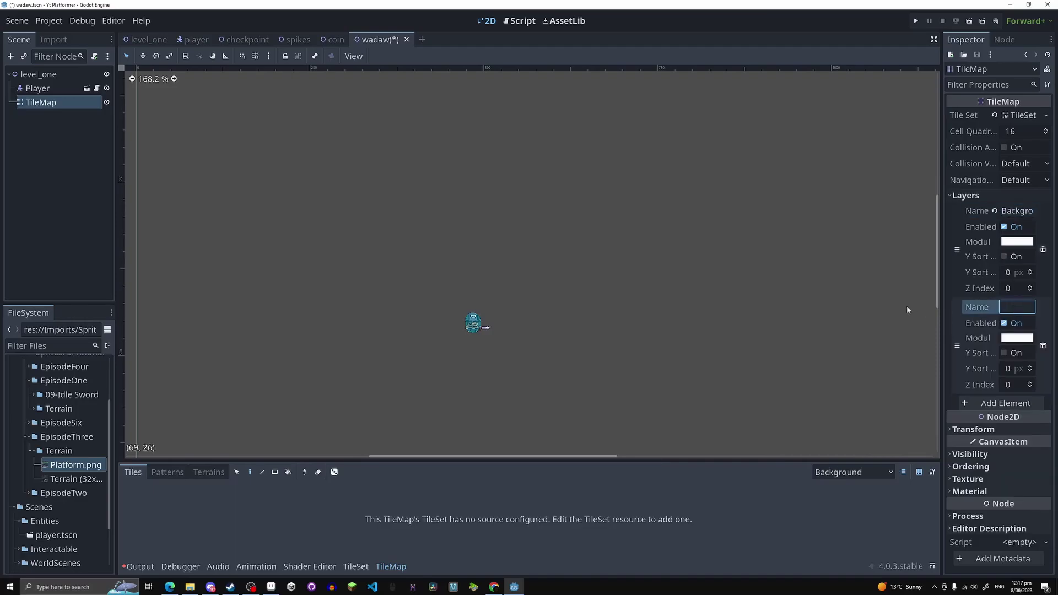
type("Terrain")
key("Return")
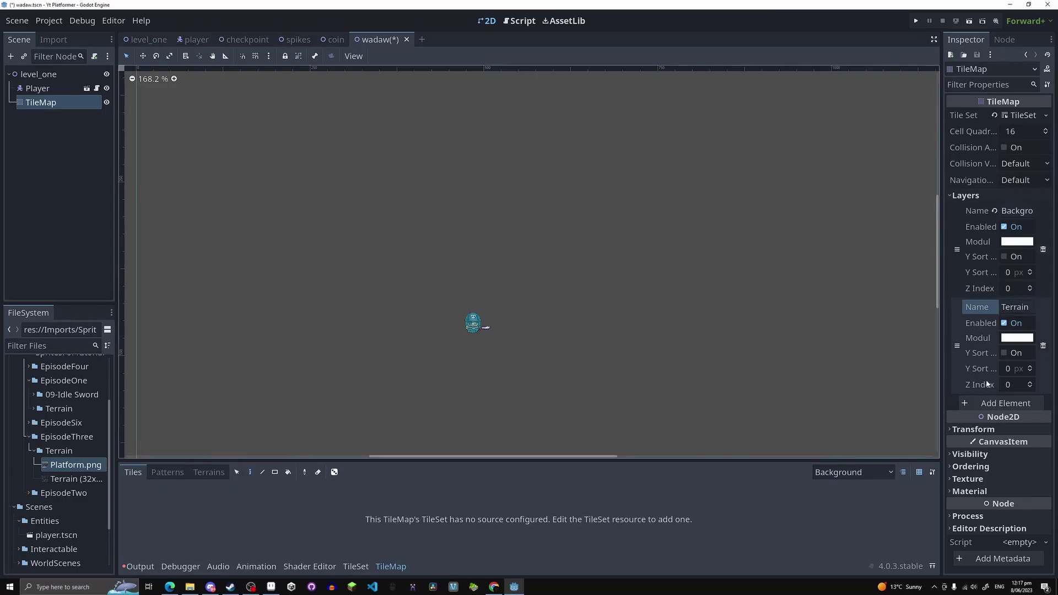
left_click(999, 403)
left_click(1002, 404)
type("Decor")
key("Return")
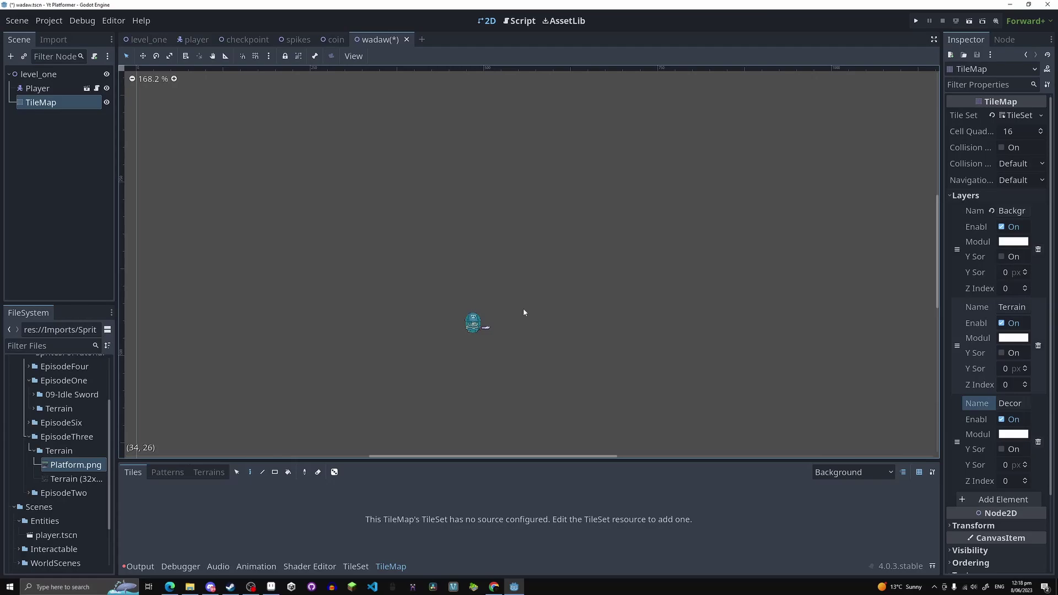
Add a physics layer to the TileMap's TileSet, keeping the default collision layer and mask.
middle_click_drag(568, 305, 643, 312)
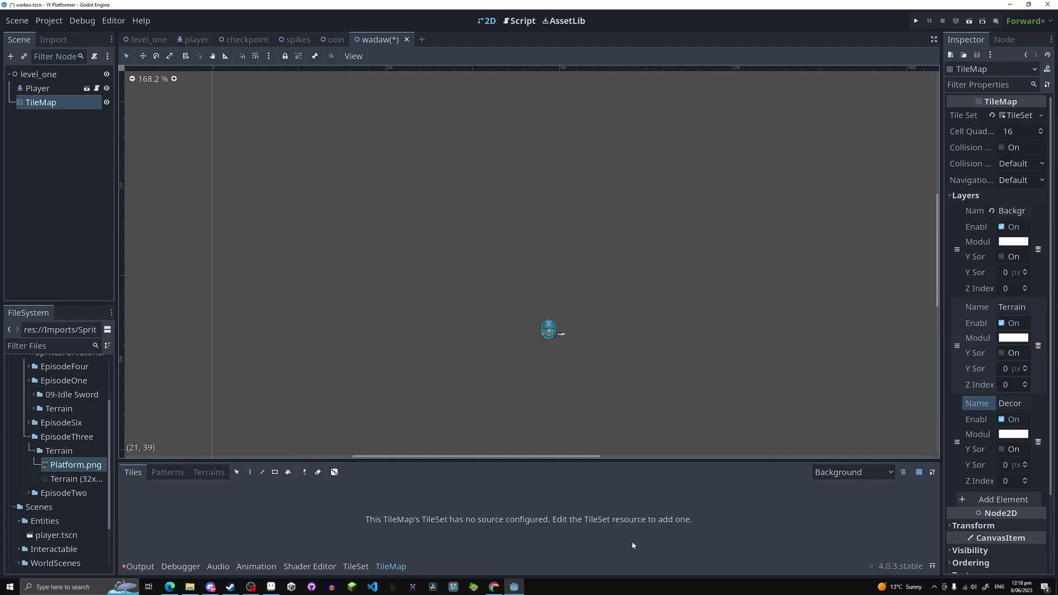
left_click(1021, 116)
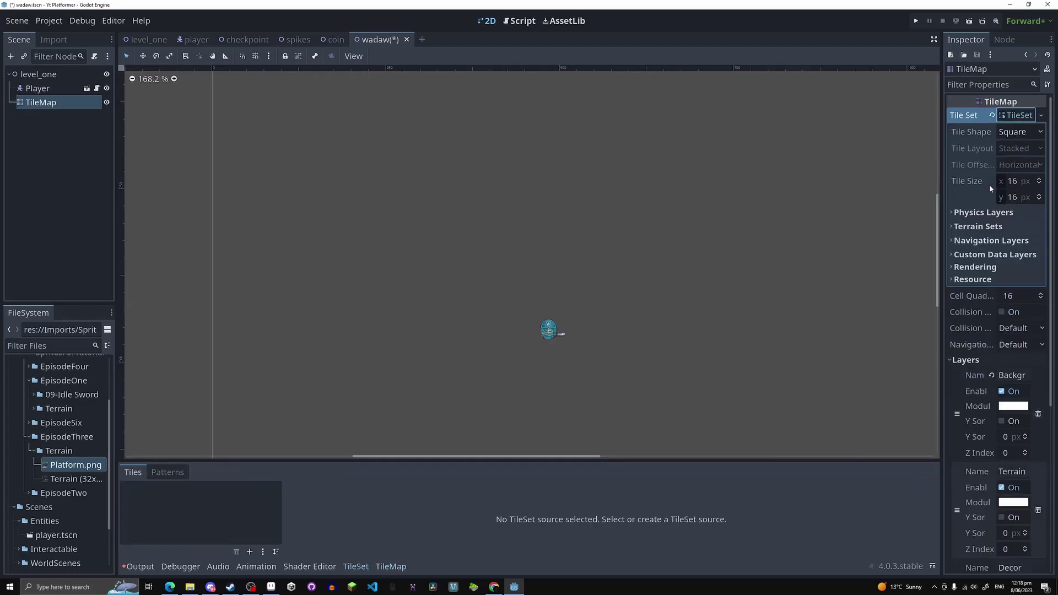
left_click(968, 213)
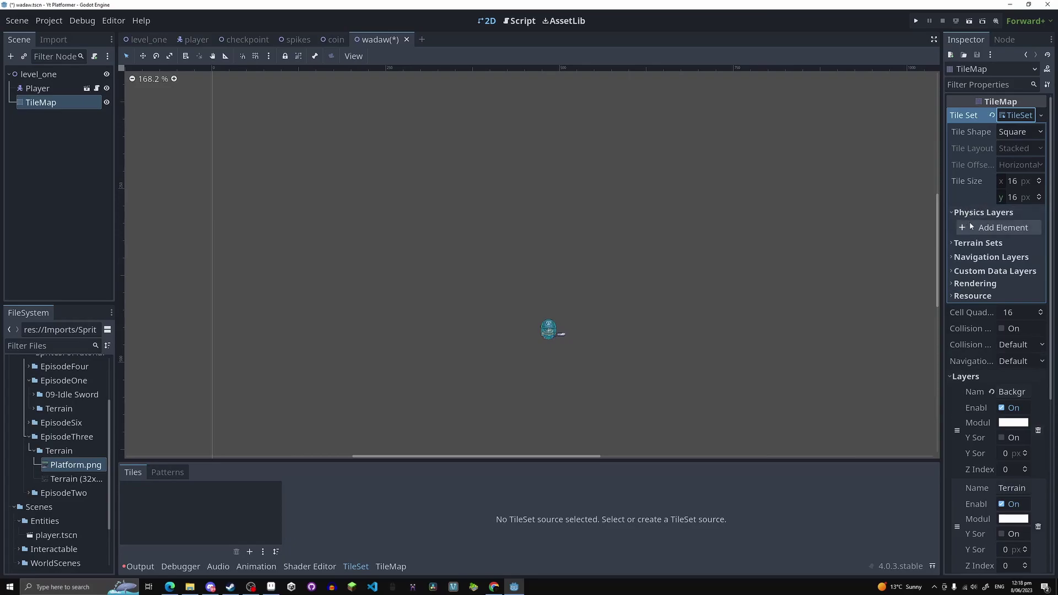
left_click(972, 227)
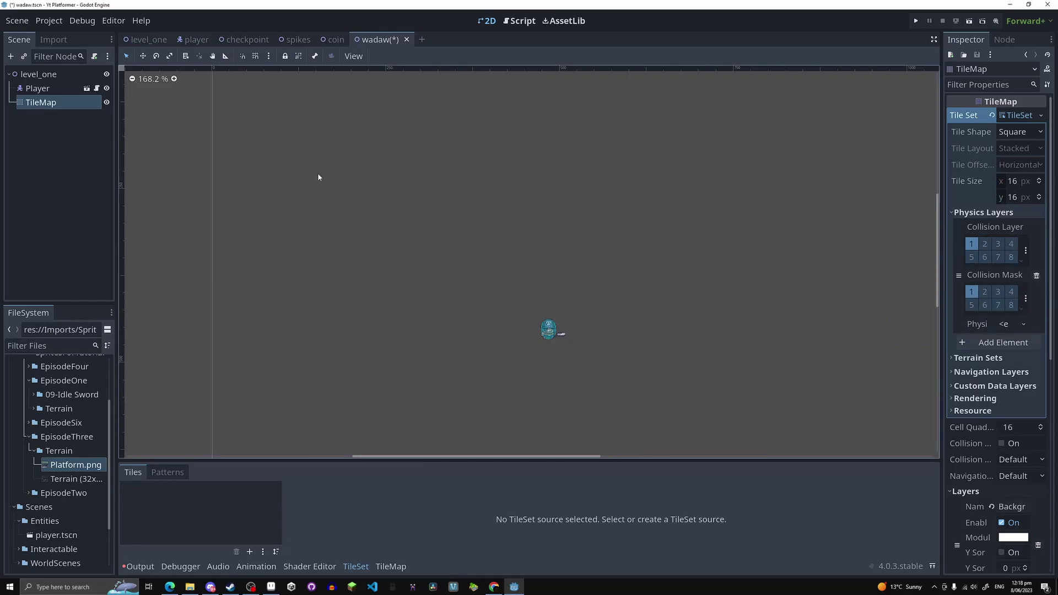
Check the collision layer and mask of the Area2D in the player scene, and return to the wadaw scene.
left_click(194, 41)
left_click(42, 87)
left_click(39, 79)
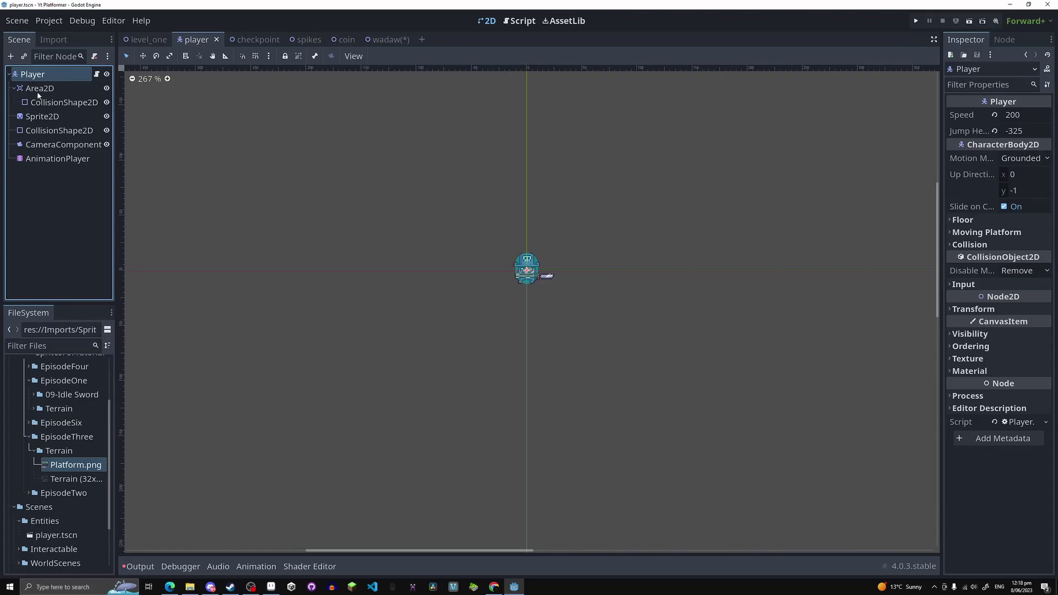
left_click(34, 88)
left_click(970, 237)
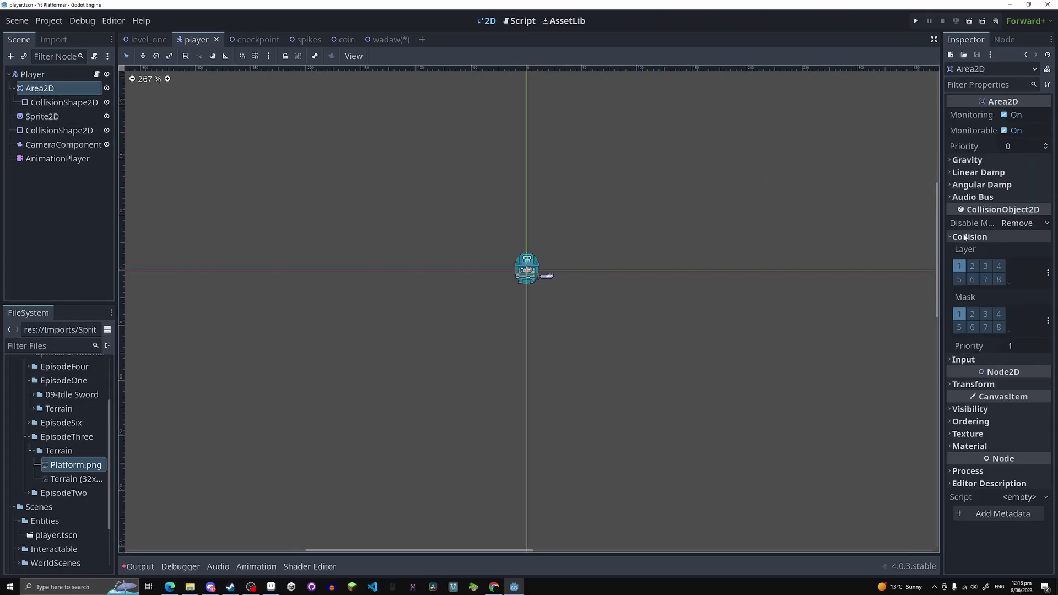
left_click(414, 96)
left_click(383, 40)
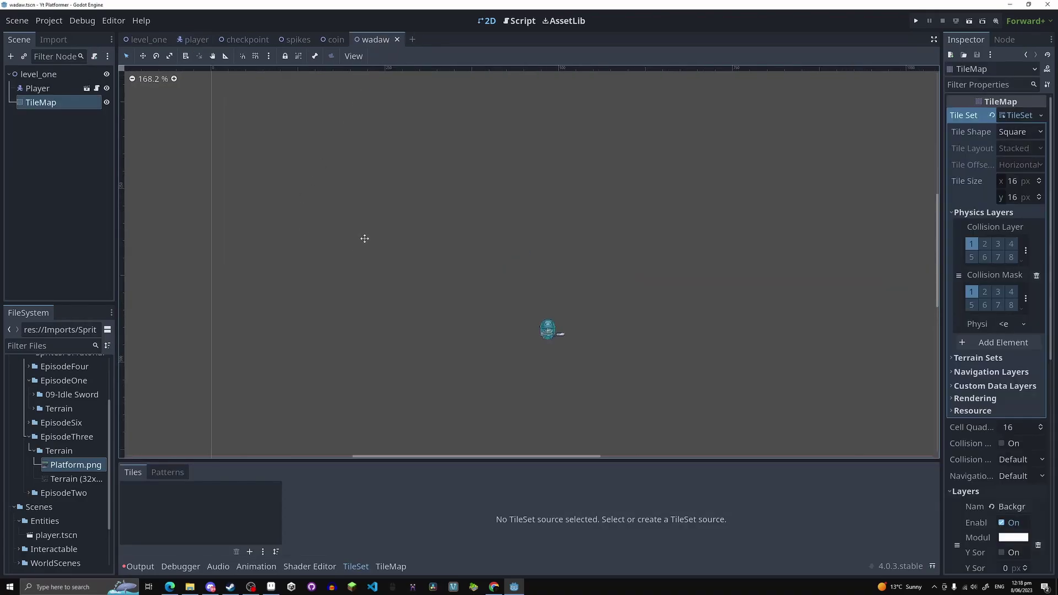
Collapse the TileSet's properties and add Terrain (32x32).png to the TileSet as an atlas with automatically created tiles.
left_click(987, 213)
left_click(1017, 115)
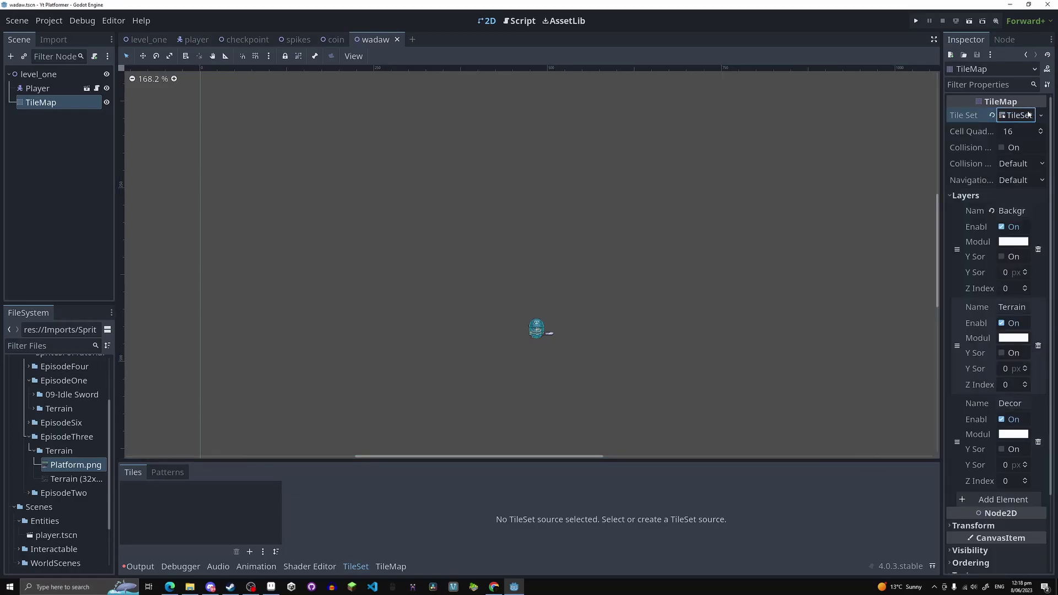
scroll(421, 346, "down", 3)
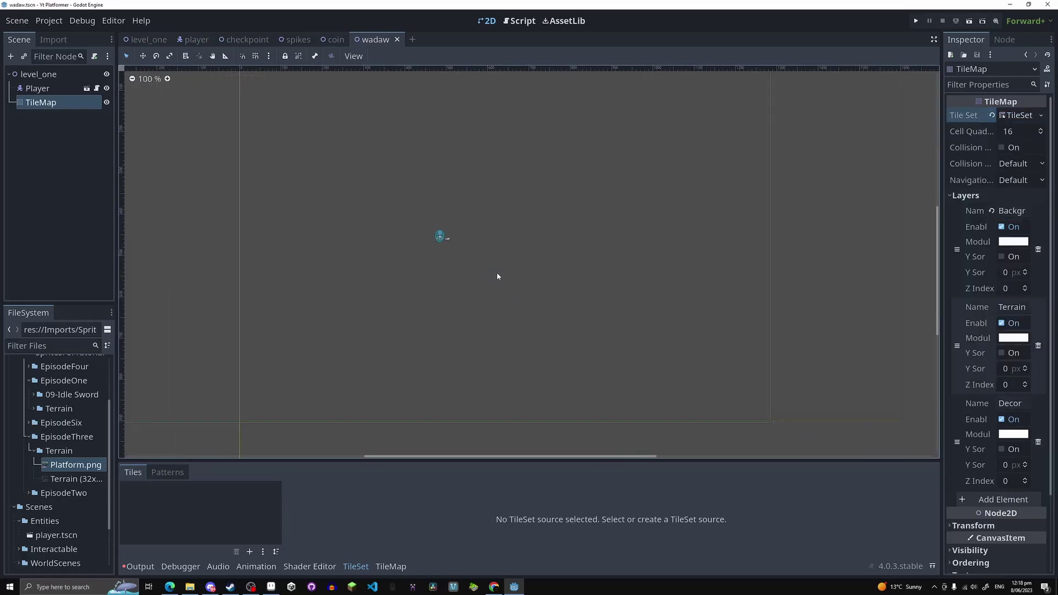
middle_click_drag(310, 398, 380, 373)
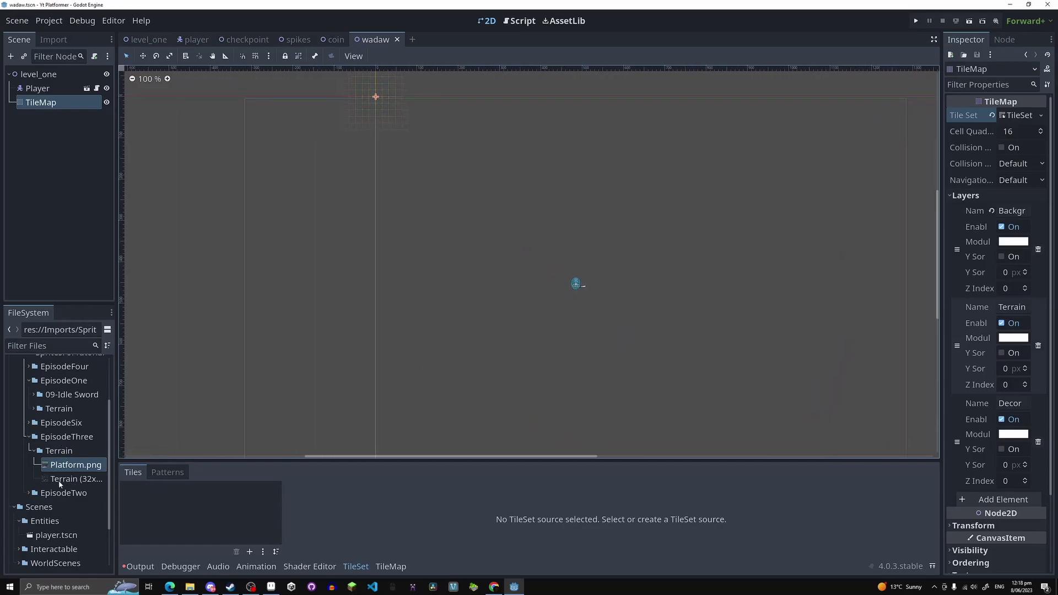
left_click_drag(62, 482, 216, 511)
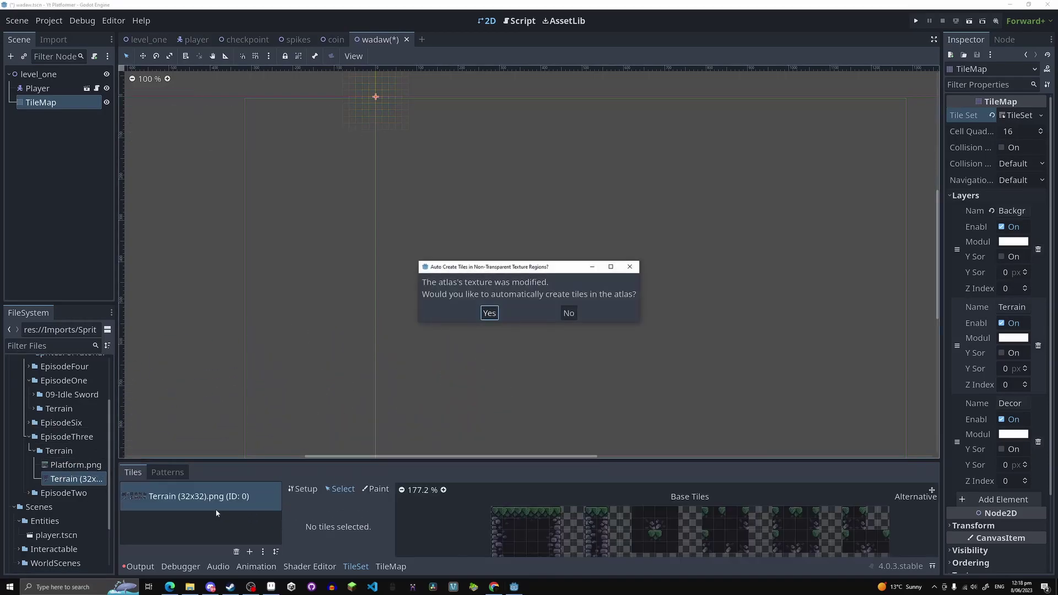
left_click(490, 313)
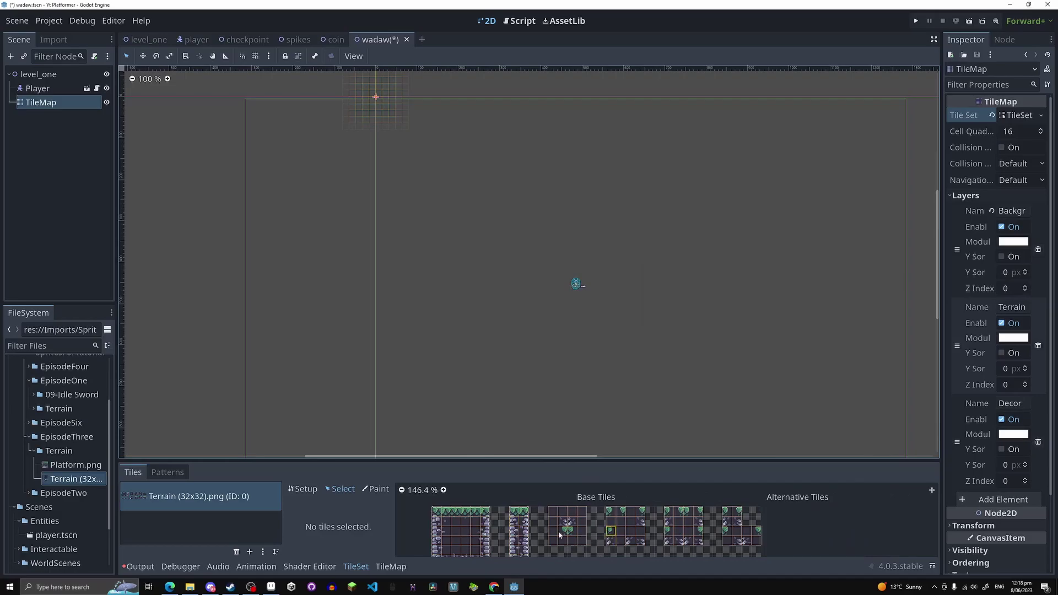
Examine the base tiles in the TileSet's terrain atlas and bring up the TileMap's tile palette.
scroll(560, 544, "down", 1)
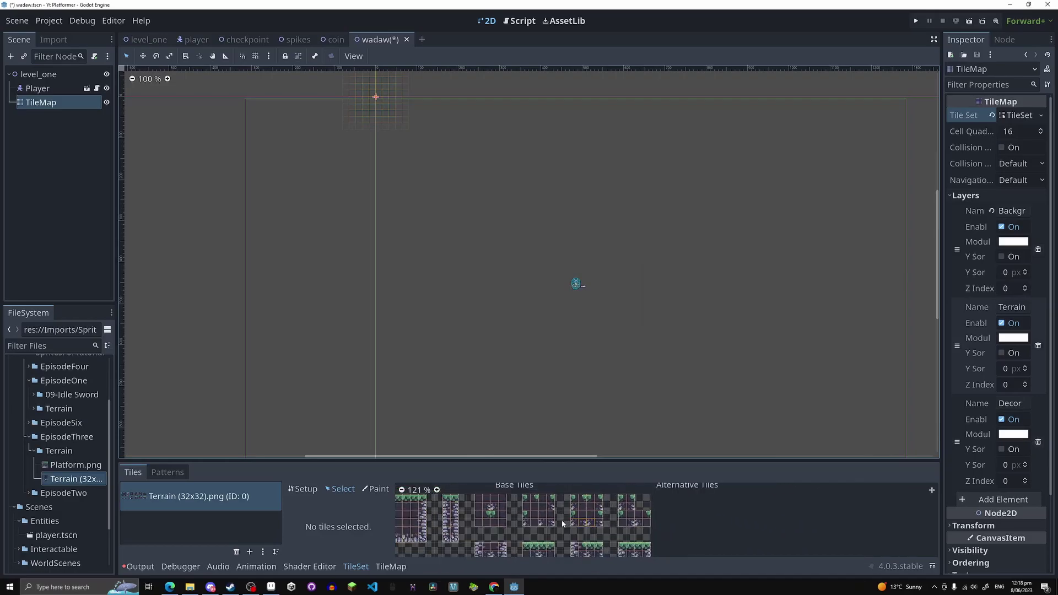
middle_click_drag(562, 522, 681, 482)
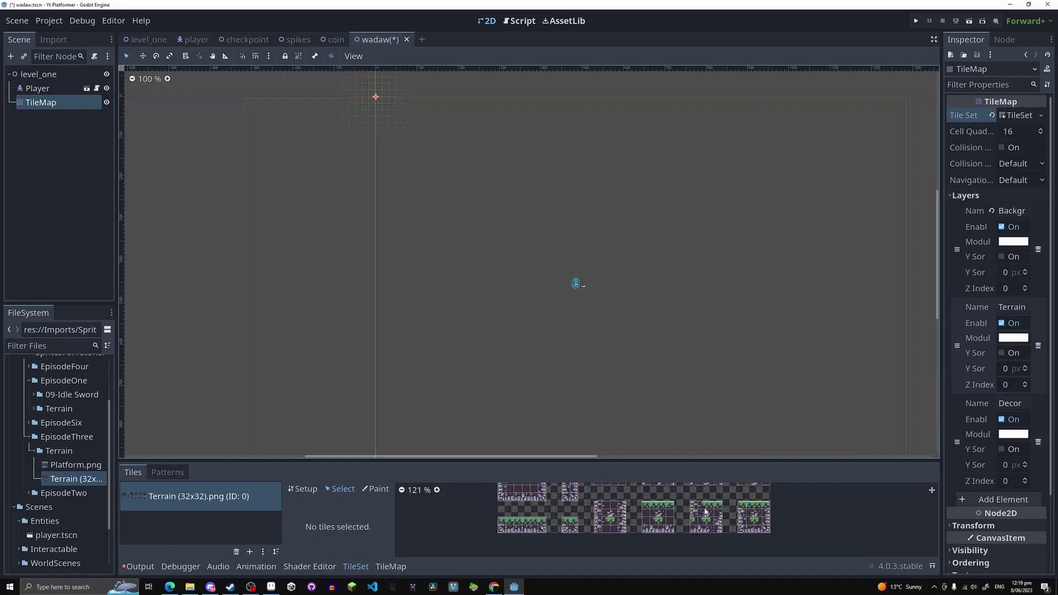
middle_click_drag(668, 511, 614, 503)
middle_click_drag(543, 514, 520, 535)
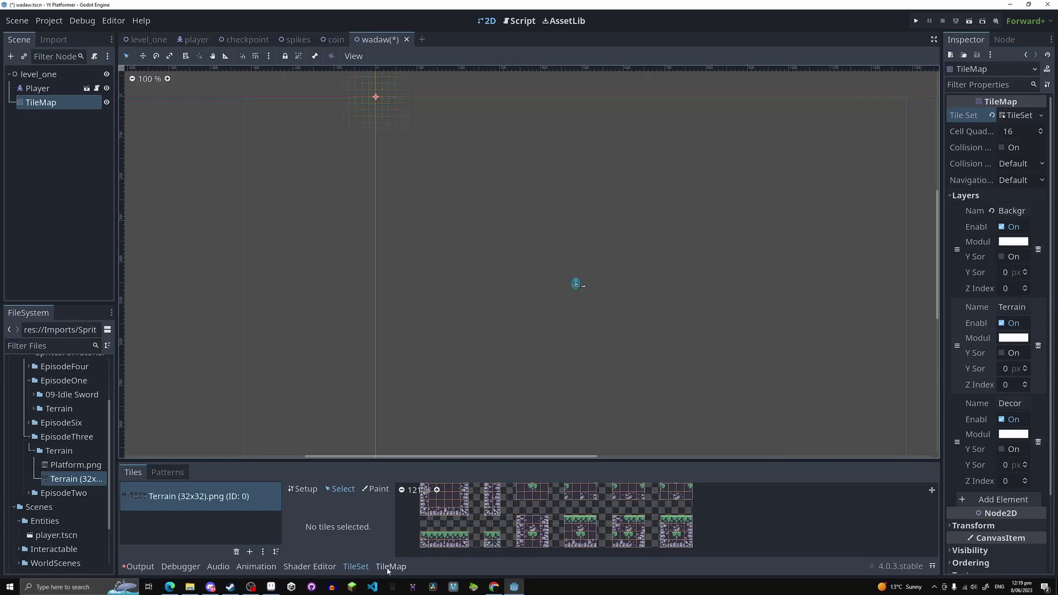
left_click(389, 570)
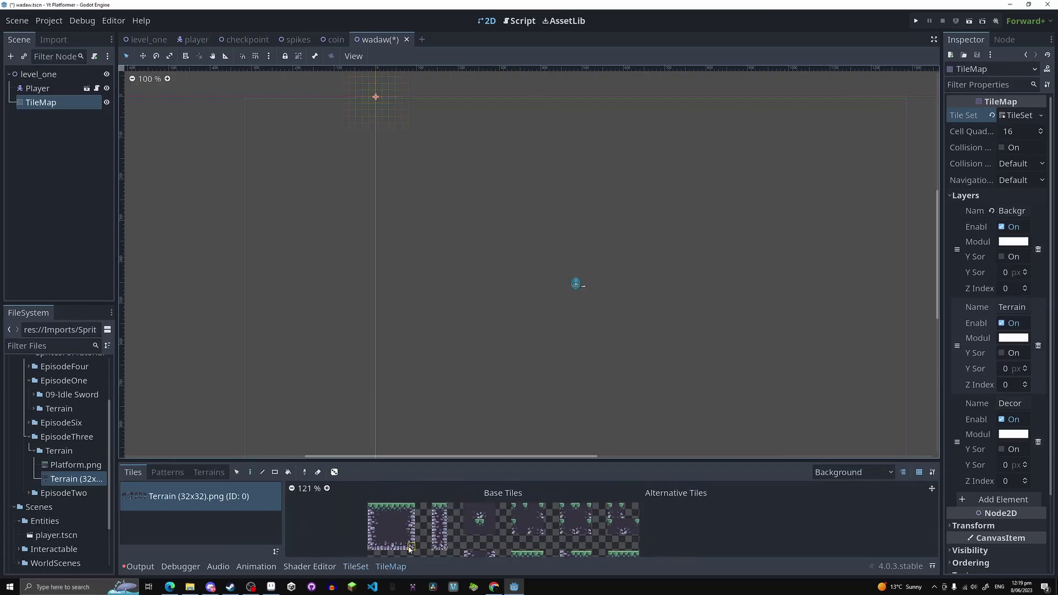
Paint copies of the large grass-topped square block from the terrain atlas around the player on the Background layer.
left_click(371, 508)
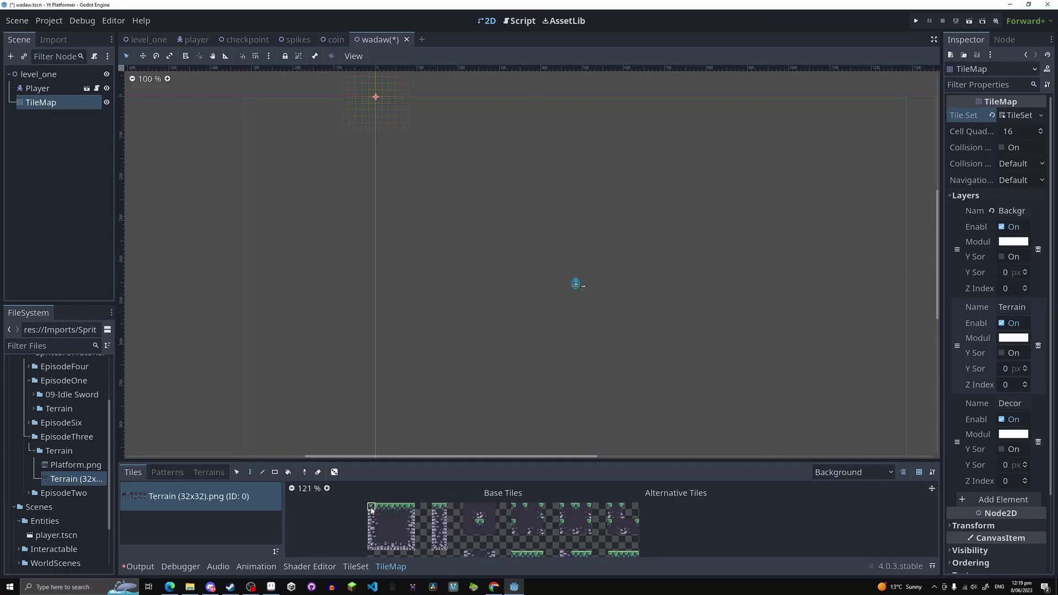
left_click_drag(371, 509, 417, 554)
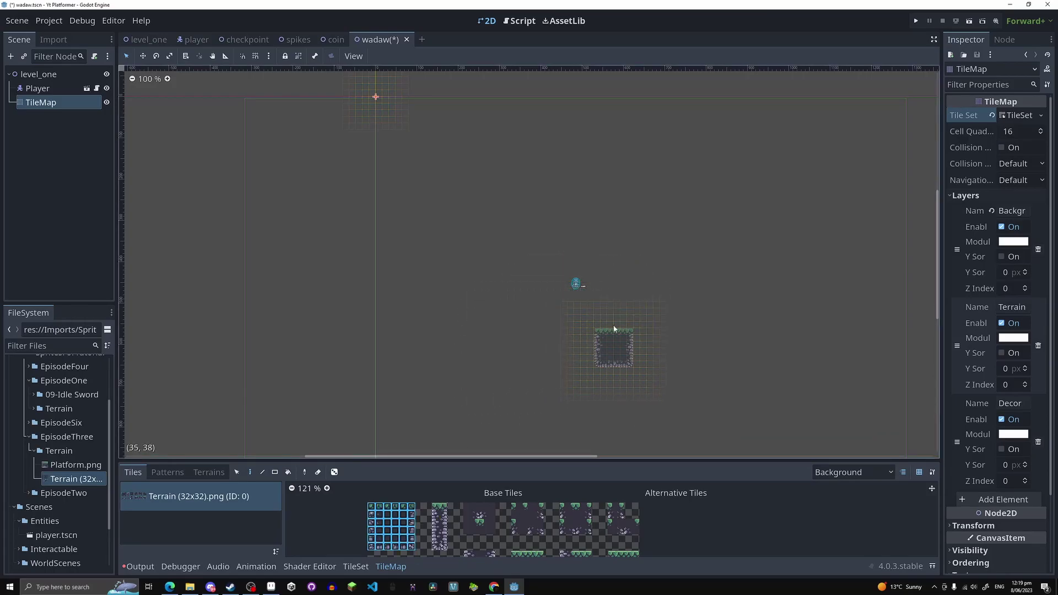
middle_click_drag(598, 353, 587, 408)
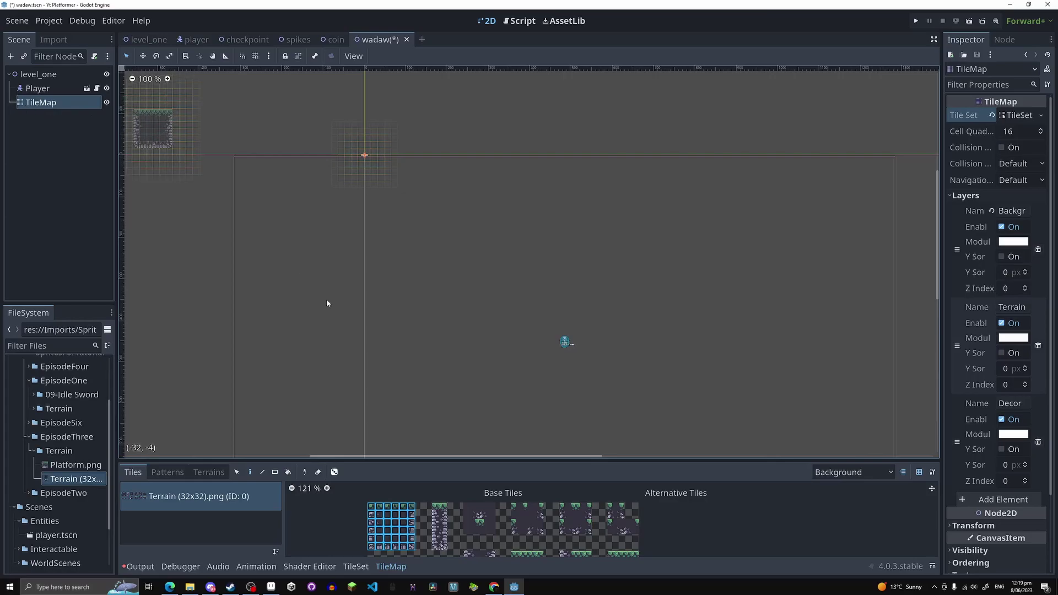
middle_click_drag(465, 402, 413, 369)
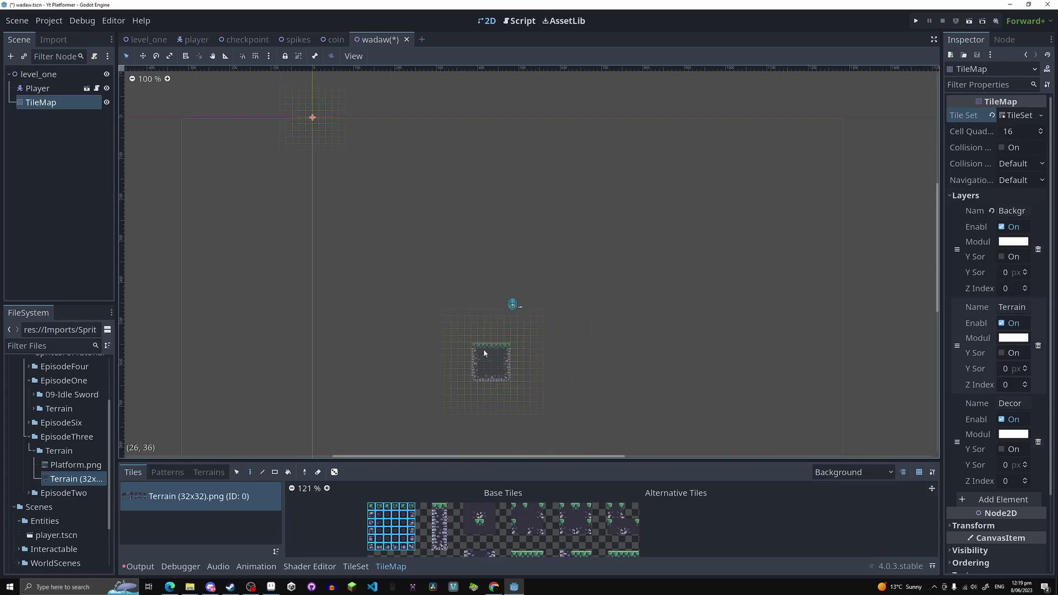
middle_click_drag(478, 381, 420, 340)
left_click(413, 340)
left_click(559, 371)
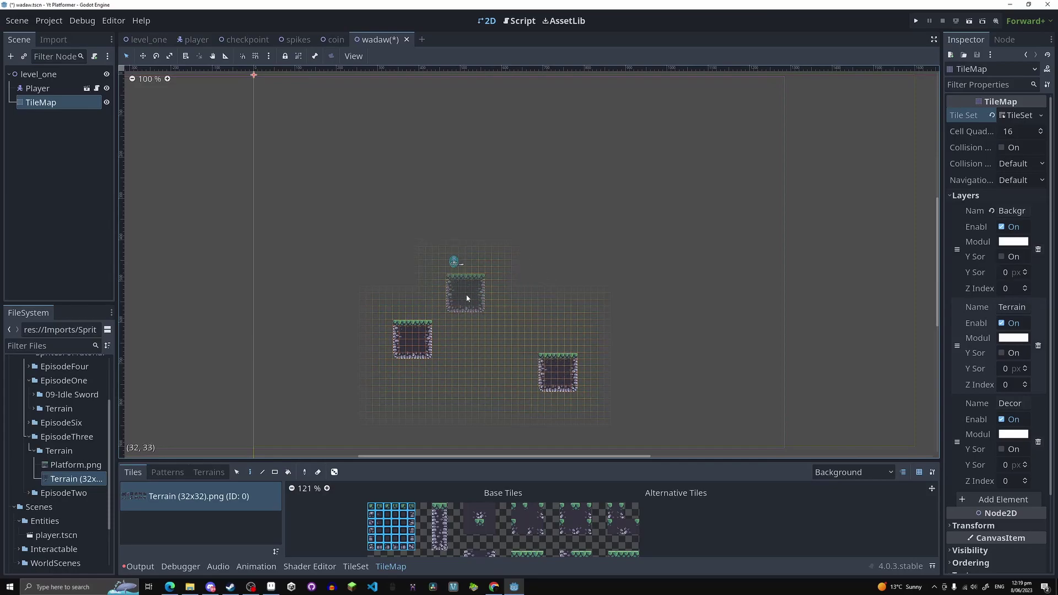
left_click(465, 295)
mouse_move(558, 208)
left_mouse_down()
mouse_move(659, 202)
mouse_move(702, 306)
mouse_move(763, 313)
mouse_move(733, 167)
mouse_move(581, 119)
left_mouse_up()
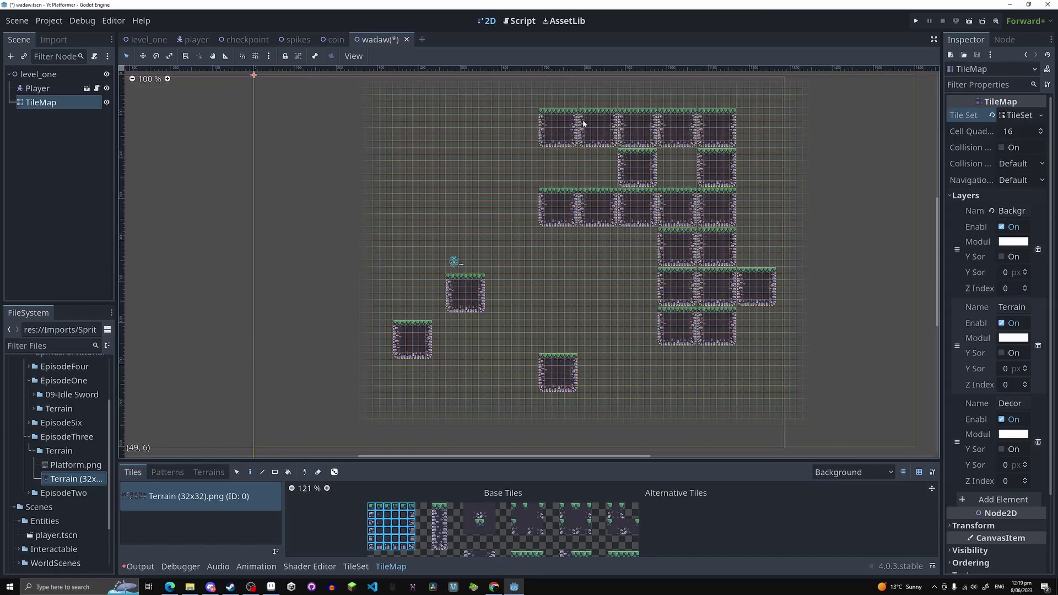
Draw a diagonal line of the terrain blocks and bucket-fill the empty area between the painted blocks.
left_click(262, 473)
left_click_drag(359, 134, 201, 292)
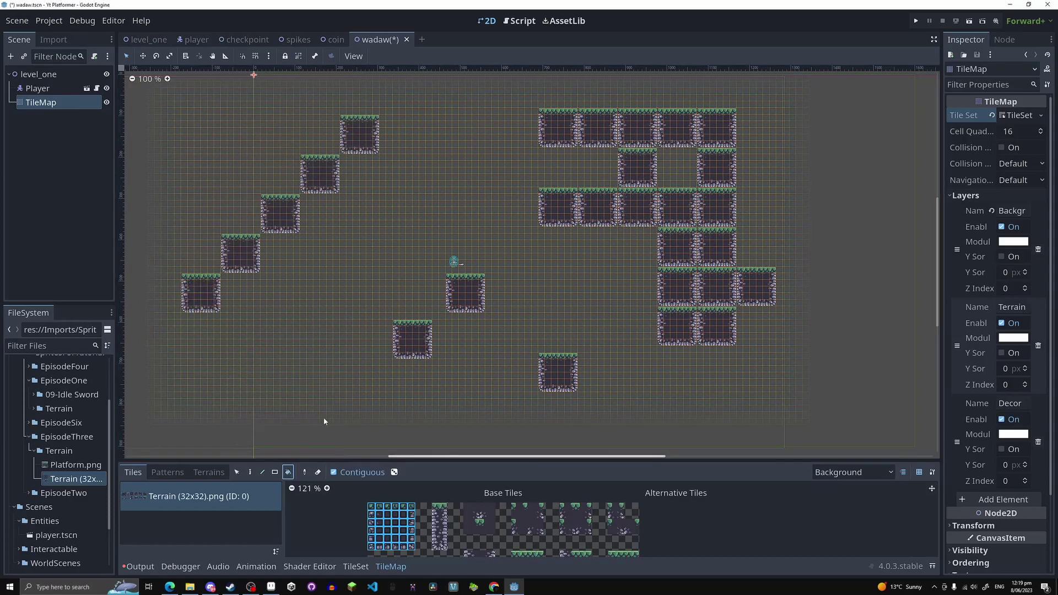
left_click(425, 232)
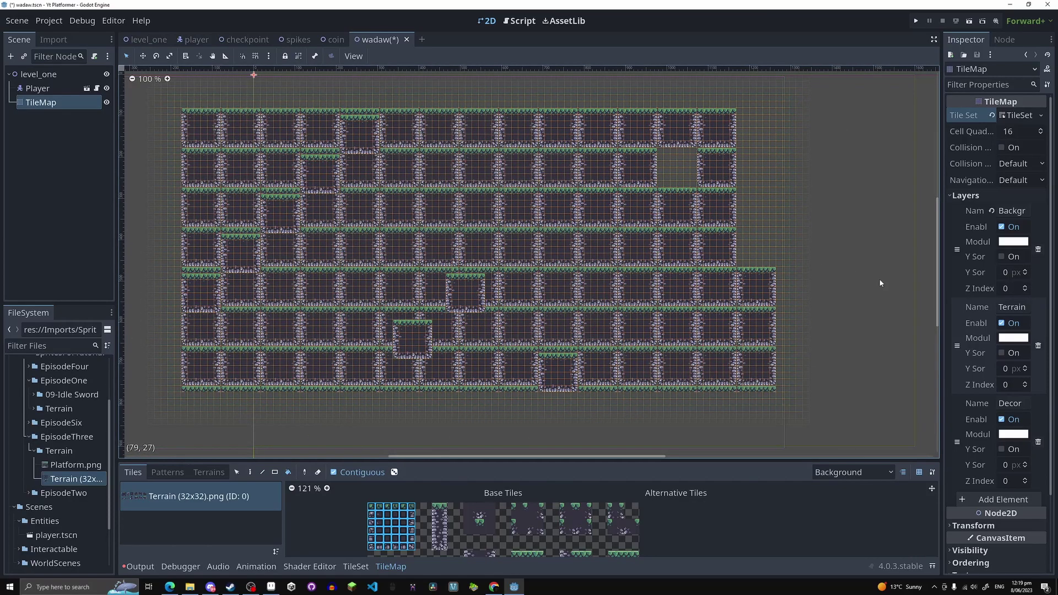
Undo all the test painting on the Background layer.
key("ctrl+z")
key("ctrl+z")
key("ctrl+z")
key("ctrl+z")
key("ctrl+z")
key("ctrl+z")
key("ctrl+z")
key("ctrl+z")
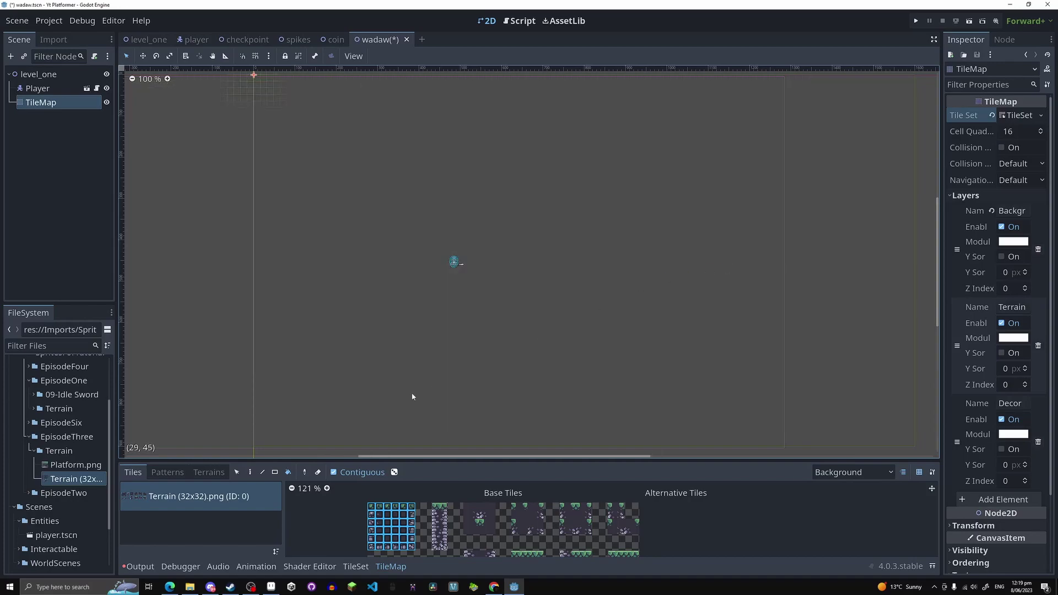
Switch back to the Paint tool, clear the block selection in the tile palette and save the scene.
left_click(250, 474)
left_click(388, 539)
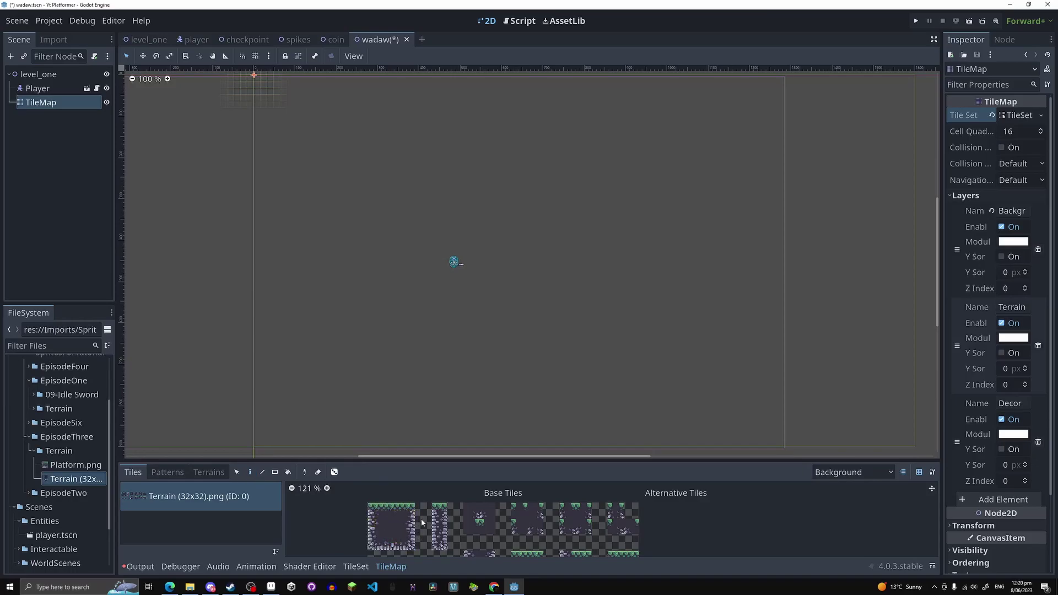
middle_click_drag(403, 514, 426, 517)
middle_click_drag(472, 341, 525, 371)
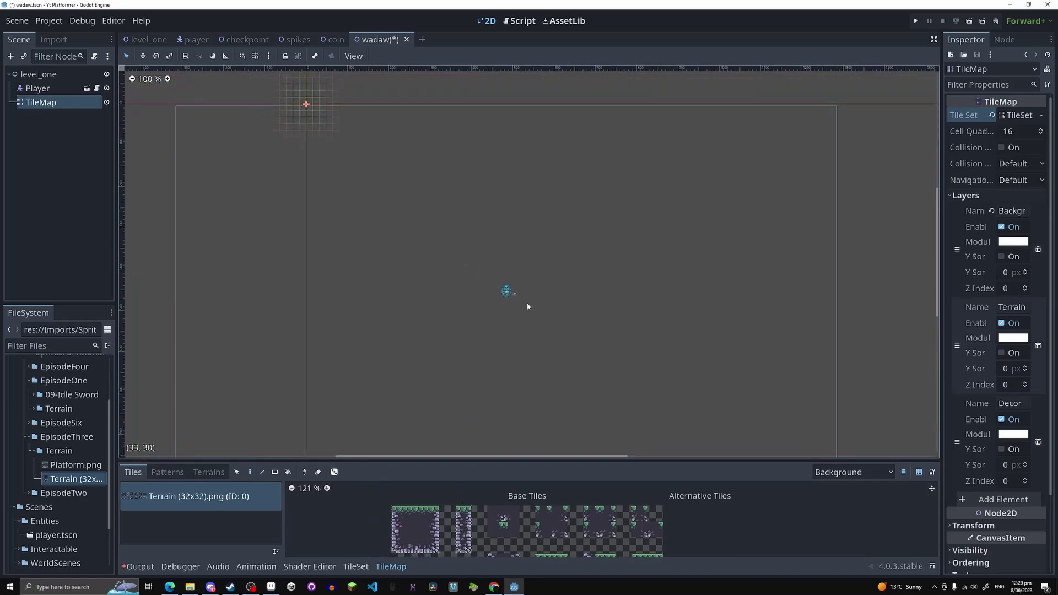
key("ctrl+s")
Examine the finished platform layout in the level_one scene.
left_click(148, 39)
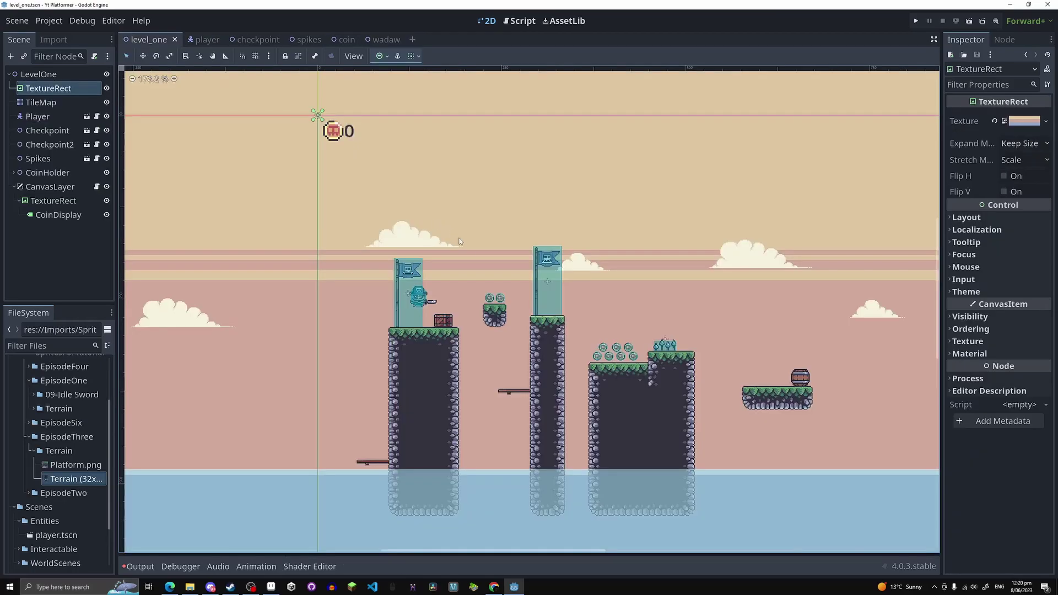
middle_click_drag(589, 352, 551, 335)
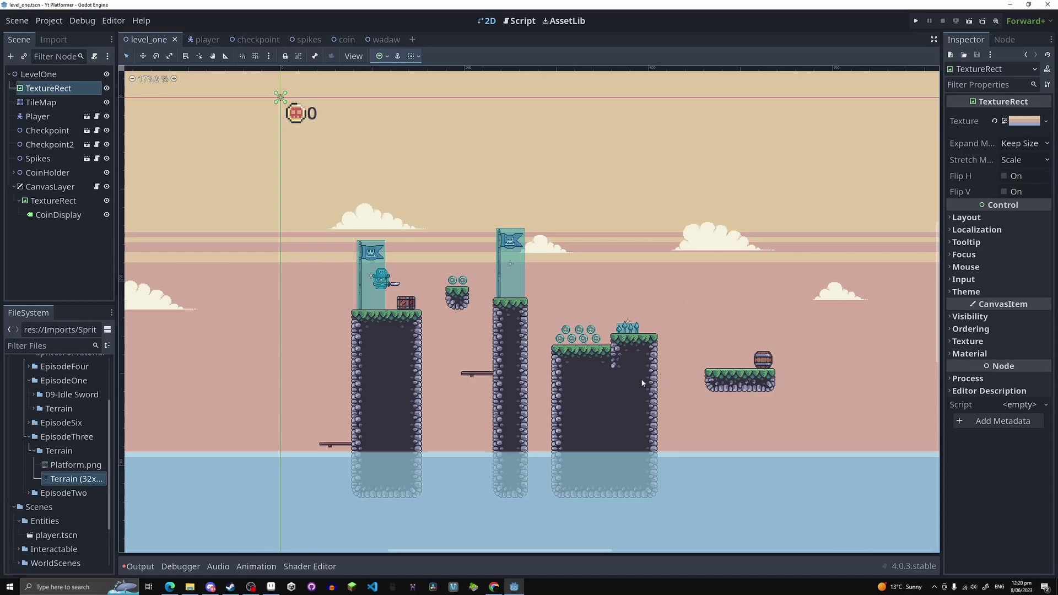
scroll(566, 406, "up", 1)
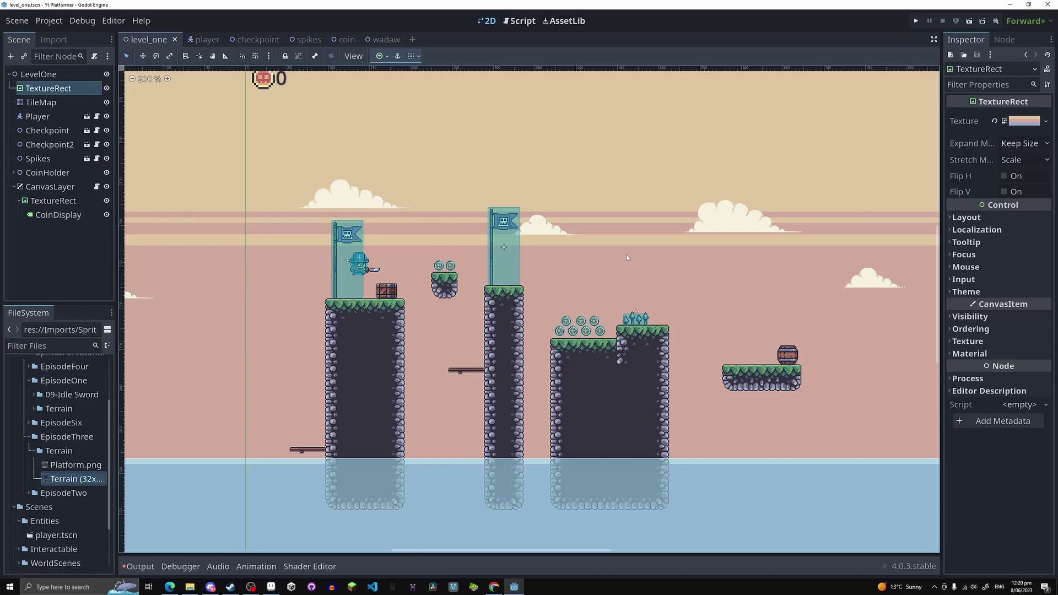
scroll(574, 366, "down", 4)
scroll(595, 321, "up", 3)
middle_click_drag(652, 327, 665, 328)
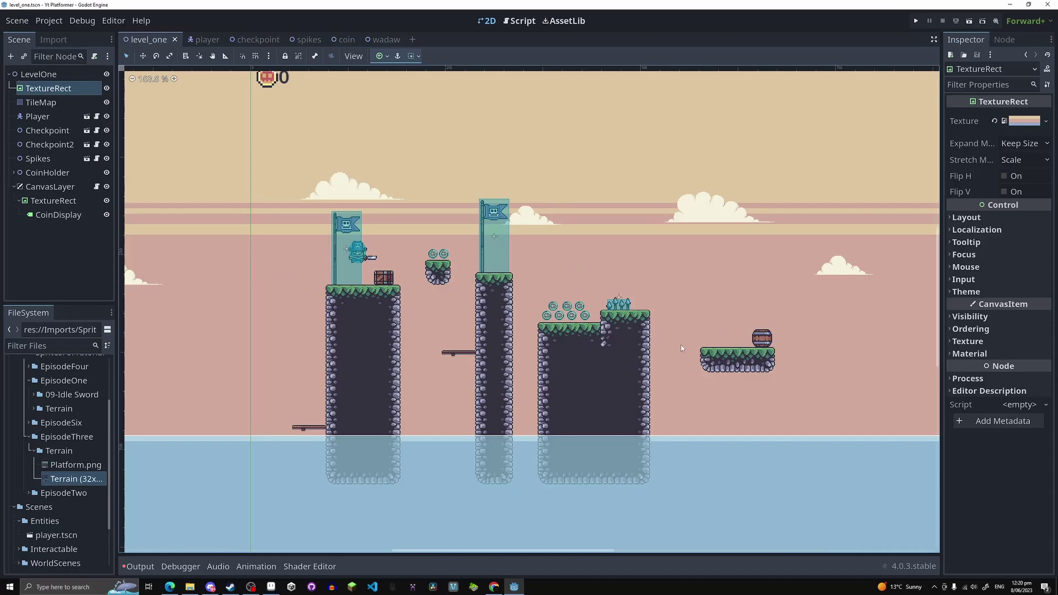
middle_click_drag(492, 185, 539, 219)
Return to the wadaw scene and make Terrain the active TileMap layer.
left_click(372, 37)
scroll(521, 348, "up", 4)
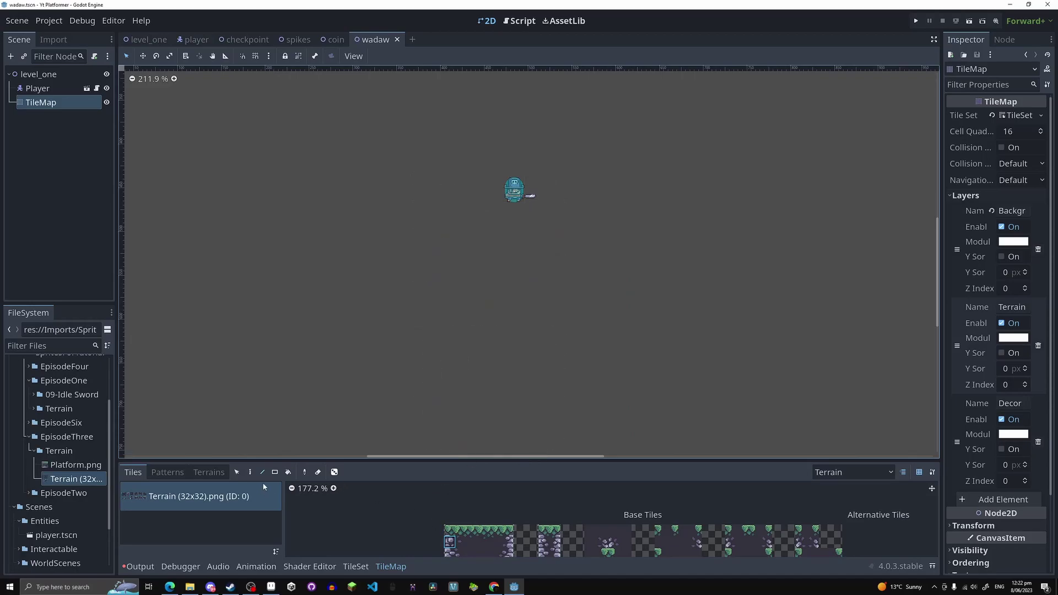
left_click(846, 475)
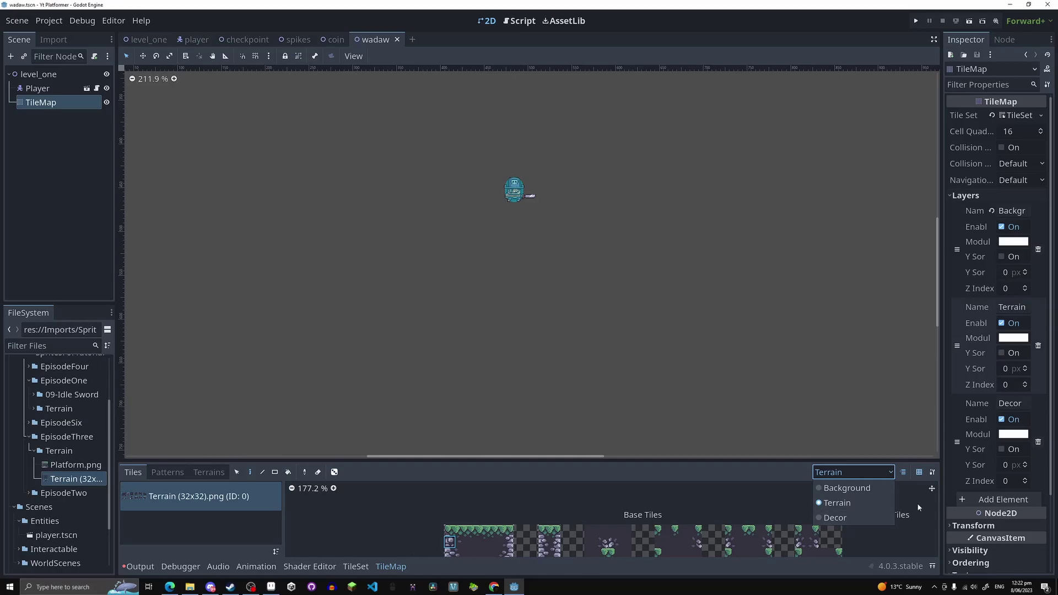
left_click(916, 503)
left_click(857, 475)
left_click(853, 502)
Paint a grass top edge 10 tiles wide below the player, using the left corner, middle and right corner tiles.
left_click(448, 531)
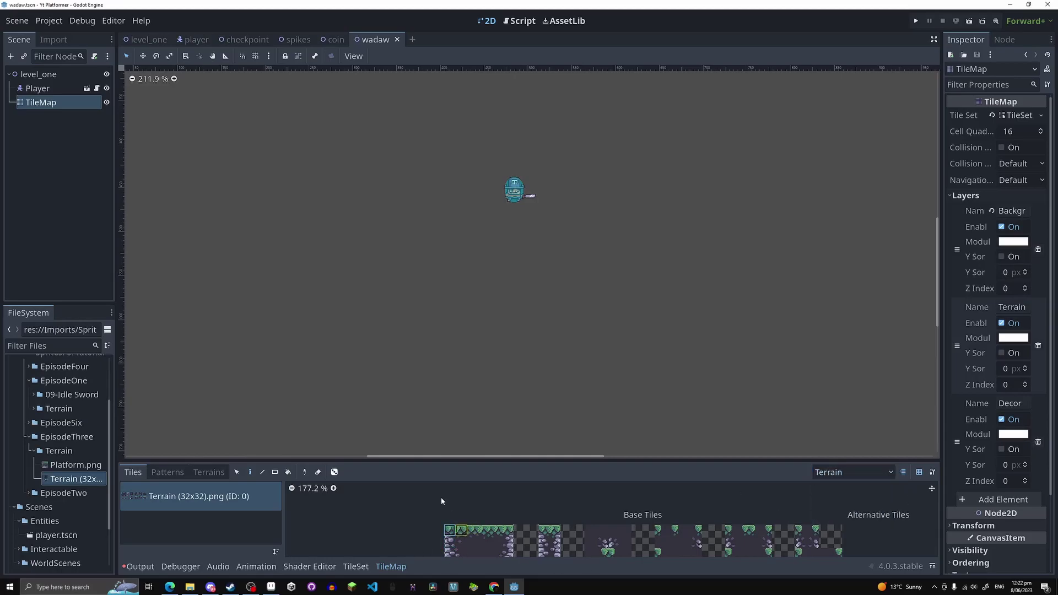
scroll(449, 279, "up", 3)
left_click(477, 223)
left_click(462, 532)
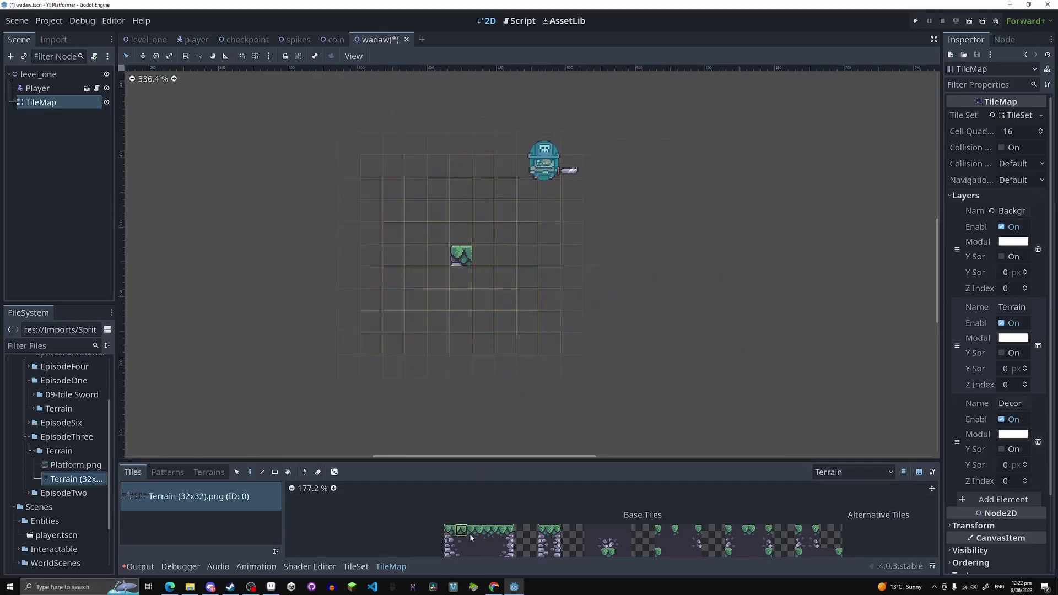
left_click(262, 473)
middle_click_drag(482, 317, 422, 320)
mouse_move(422, 259)
left_mouse_down()
mouse_move(624, 254)
mouse_move(582, 256)
left_mouse_up()
scroll(531, 309, "right", 3)
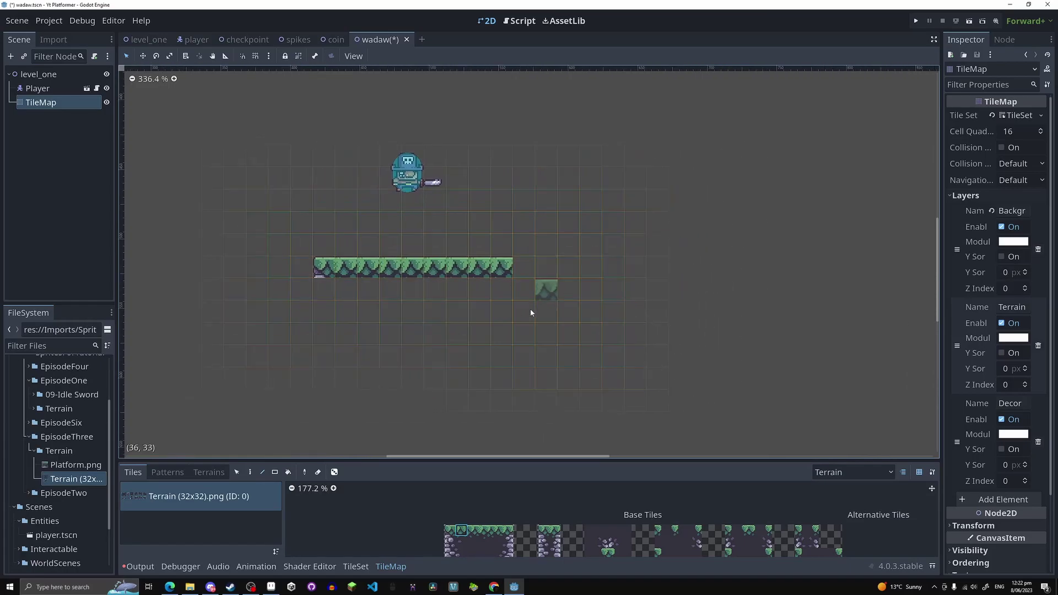
left_click(509, 530)
left_click(521, 270)
Draw a 6-tile stone wall down from the grass edge's right corner and finish it with the bottom-right corner tile.
scroll(578, 331, "down", 1)
scroll(579, 331, "left", 2)
left_click(513, 540)
middle_click_drag(577, 315, 596, 226)
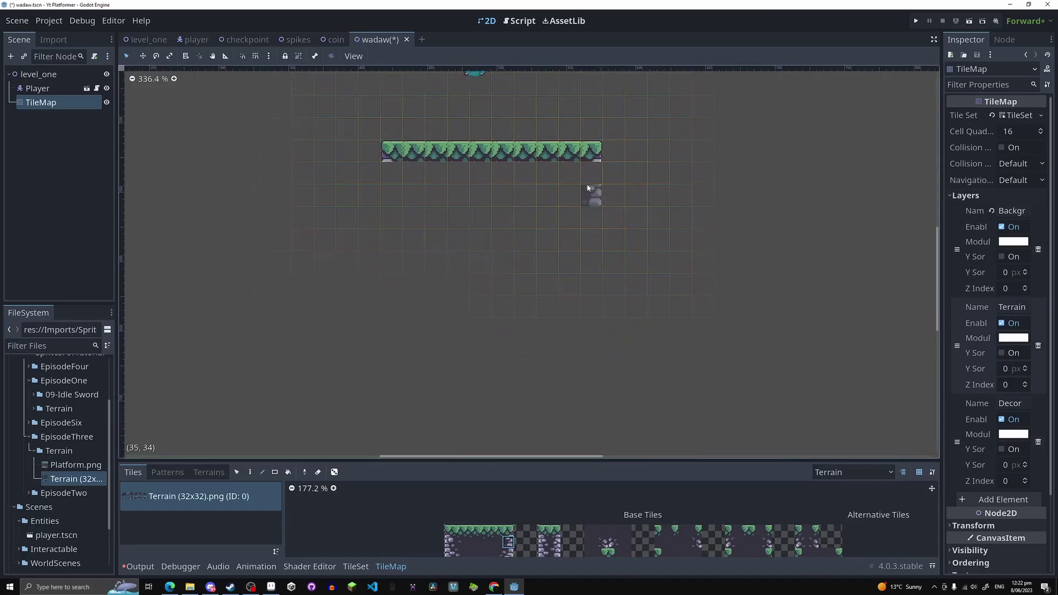
left_click_drag(589, 175, 596, 281)
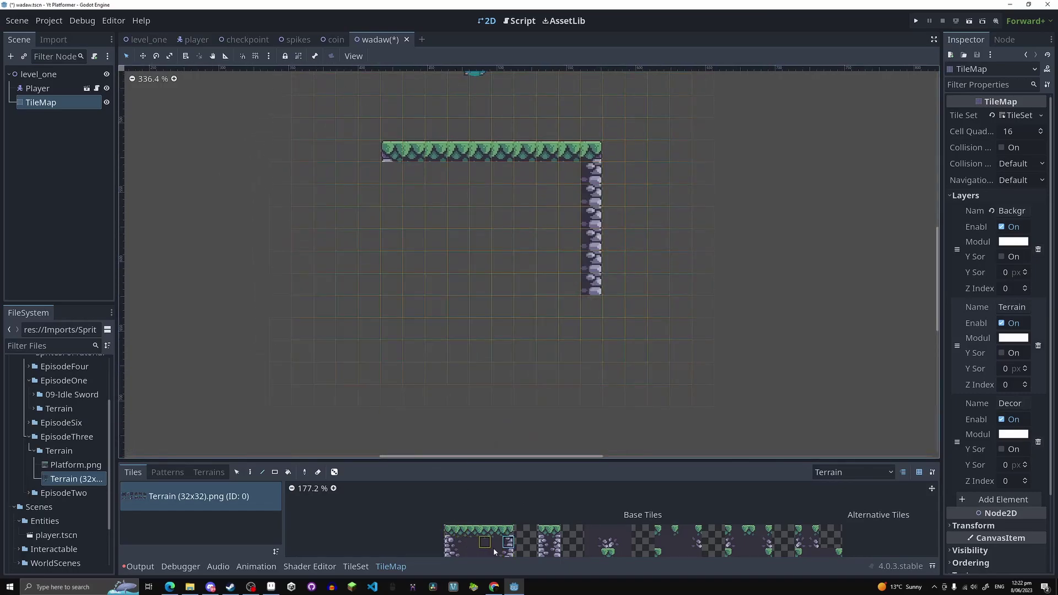
scroll(494, 548, "down", 3)
left_click(508, 535)
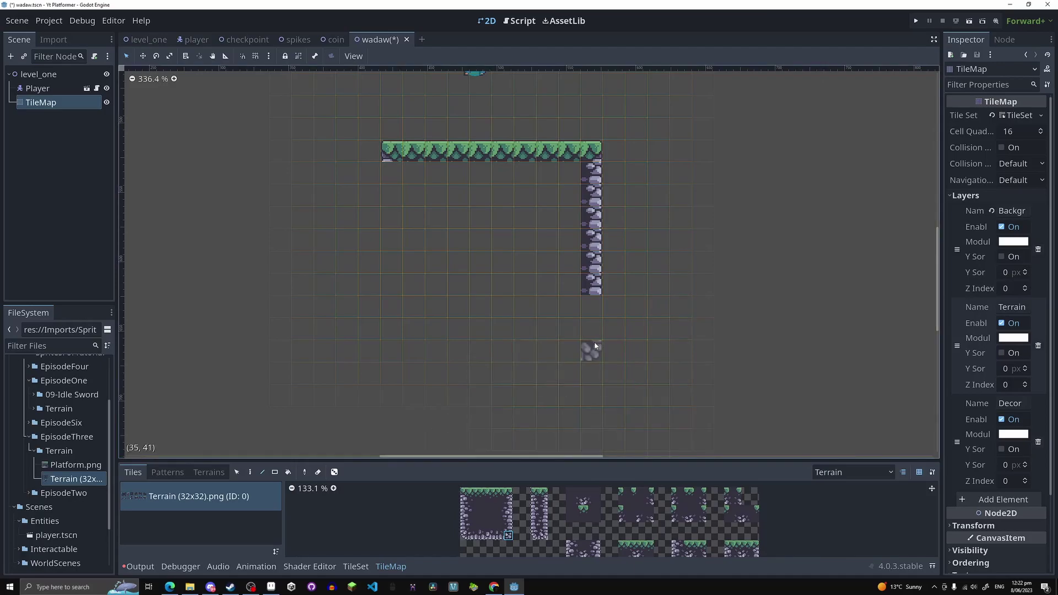
left_click(591, 306)
Draw the platform's stone bottom edge 8 tiles wide and add the bottom-left corner tile.
left_click(473, 535)
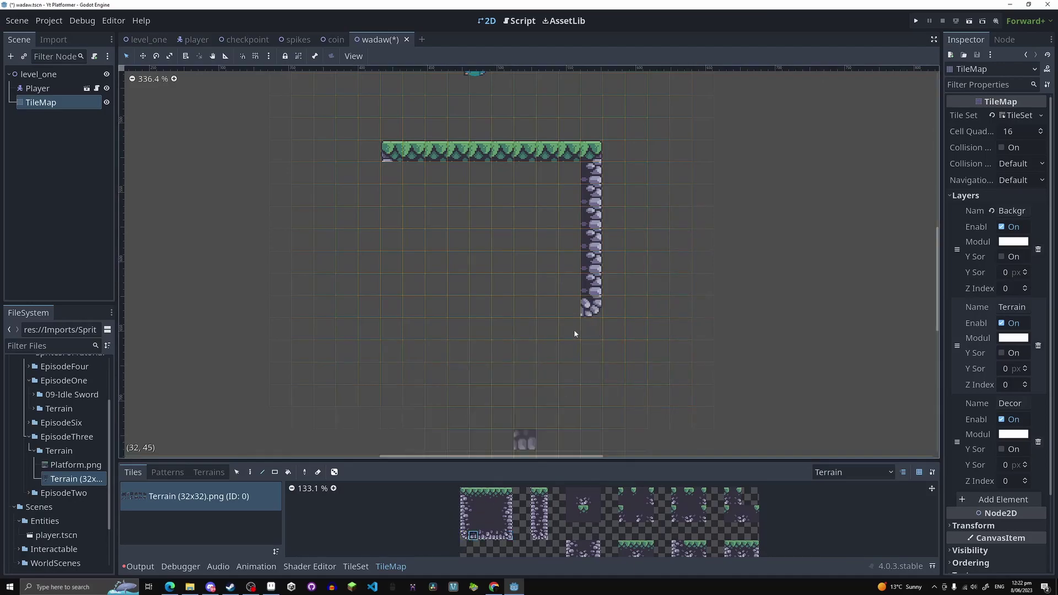
left_click_drag(574, 312, 409, 308)
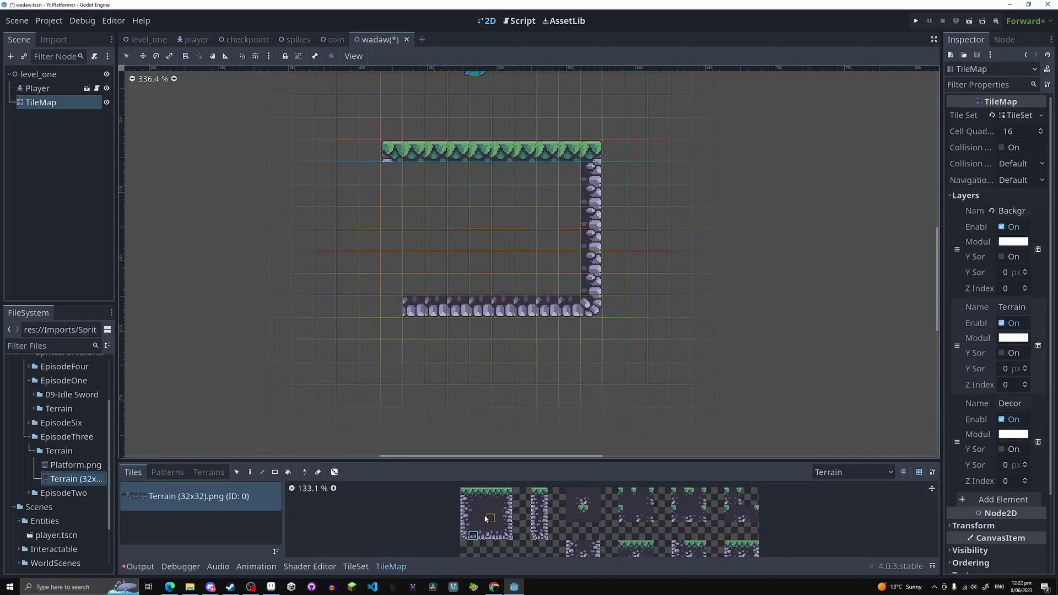
left_click(464, 535)
left_click(391, 308)
middle_click_drag(391, 310, 388, 346)
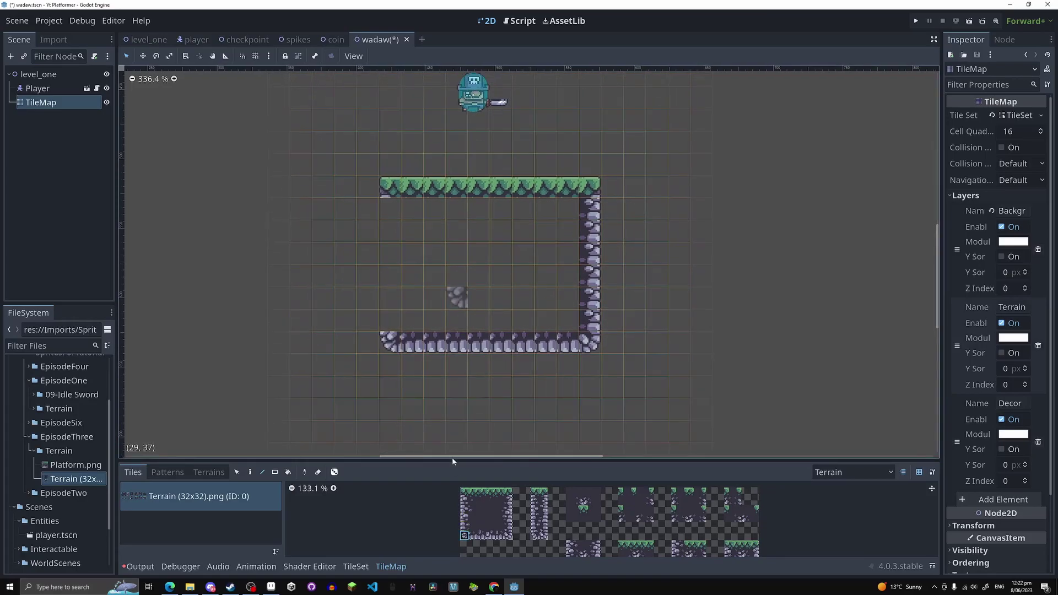
Draw the left stone wall between the platform's bottom-left corner and its grass top edge.
left_click(464, 501)
mouse_move(392, 321)
left_mouse_down()
mouse_move(378, 210)
mouse_move(386, 193)
left_mouse_up()
scroll(688, 193, "down", 1)
middle_click_drag(689, 194, 534, 307)
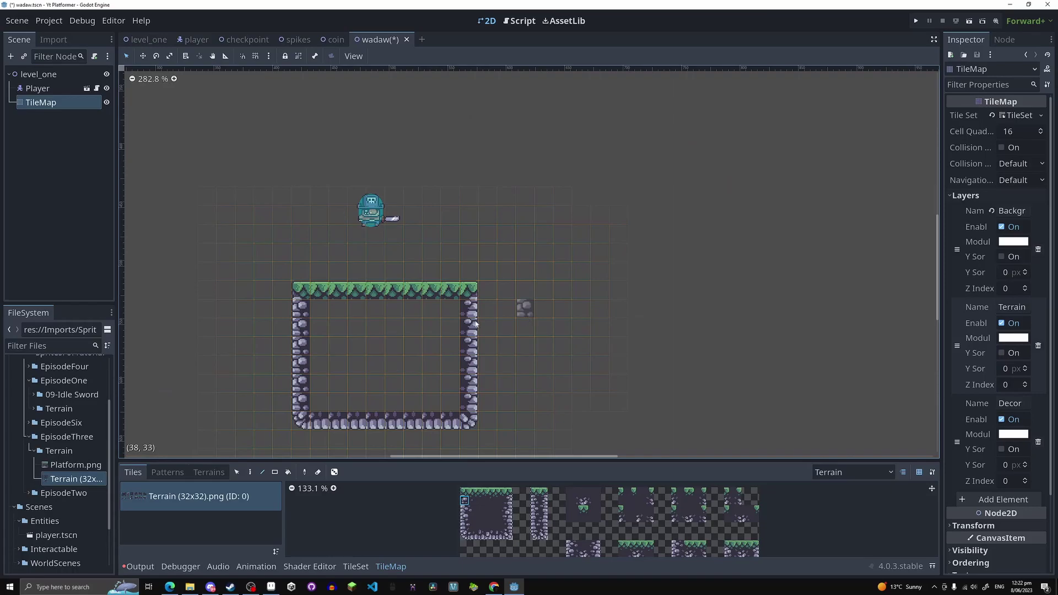
Bucket-fill the inside of the platform outline with the plain dark tile, and switch to the Selection tool.
middle_click_drag(440, 329, 574, 335)
left_click(288, 473)
left_click(482, 510)
left_click(508, 354)
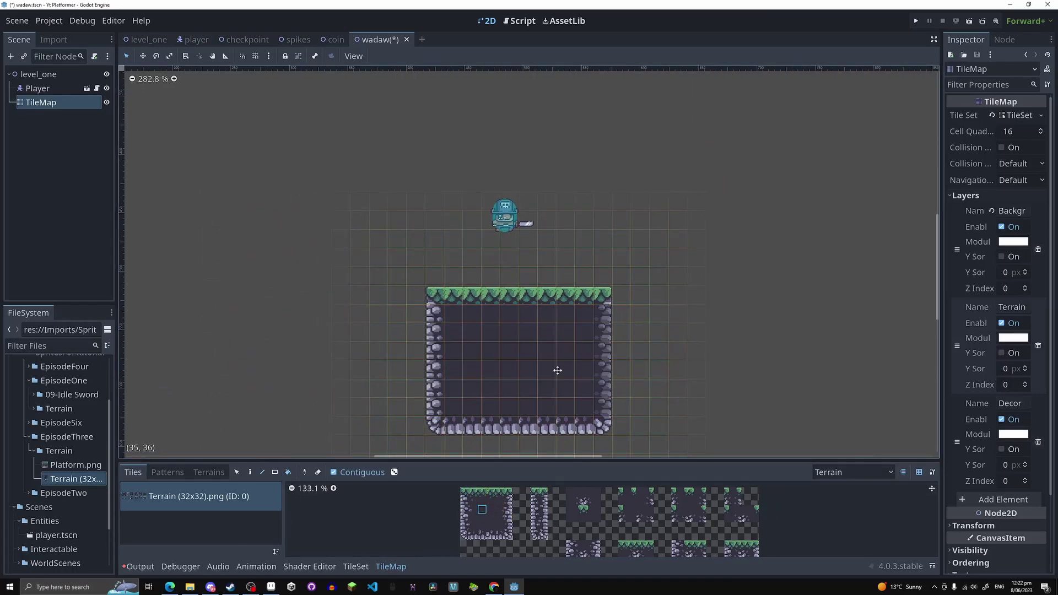
scroll(643, 392, "down", 1)
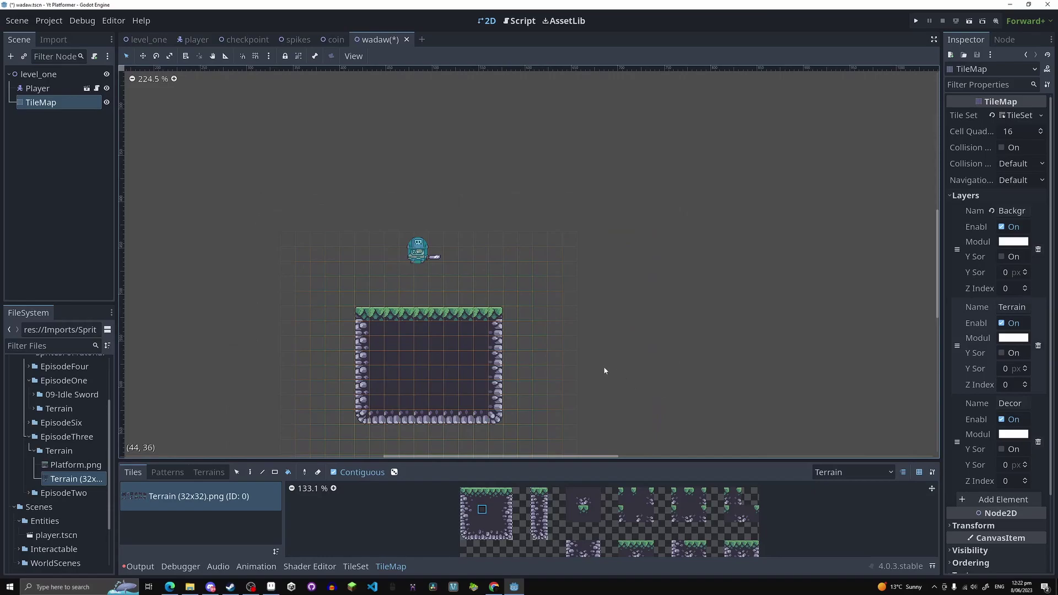
middle_click_drag(504, 343, 452, 316)
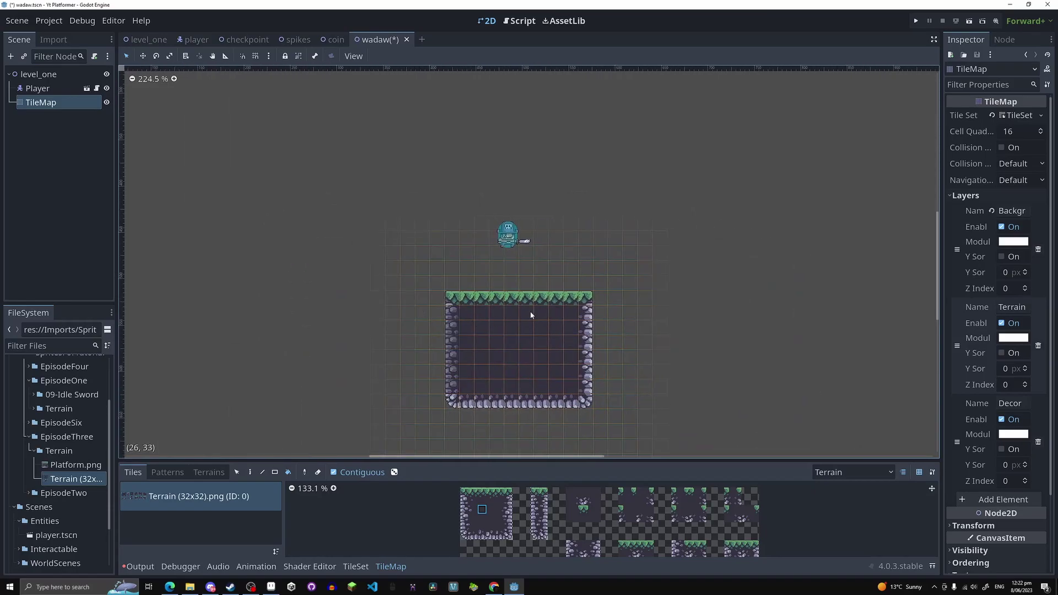
left_click(236, 472)
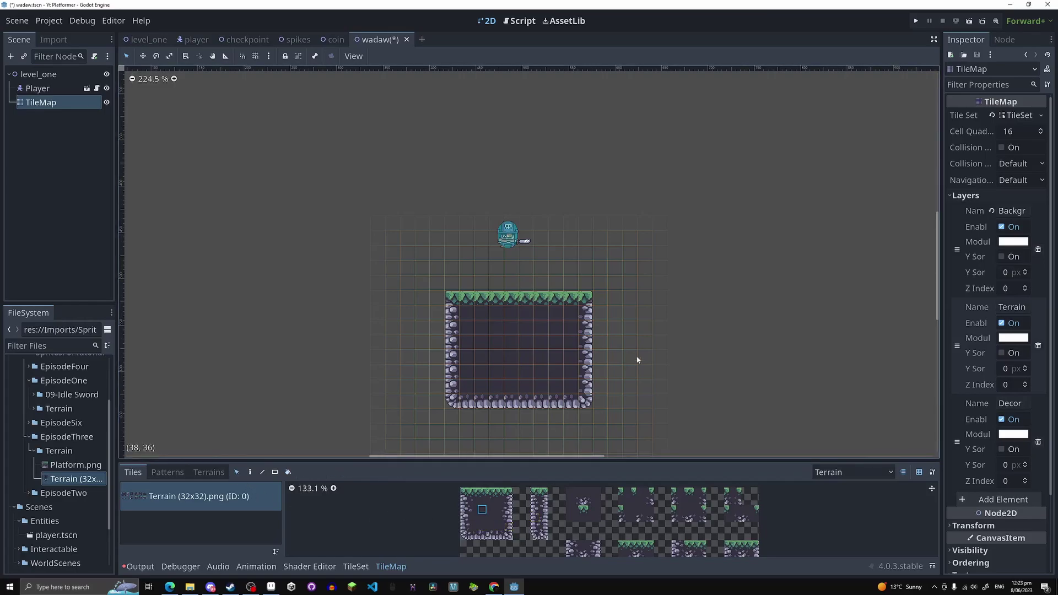
left_click(508, 509)
left_click(522, 509)
middle_click_drag(660, 345, 611, 342)
Open the TileMap's TileSet for editing and bring up the physics polygon of the grass-topped block's top-left corner tile.
left_click(1019, 115)
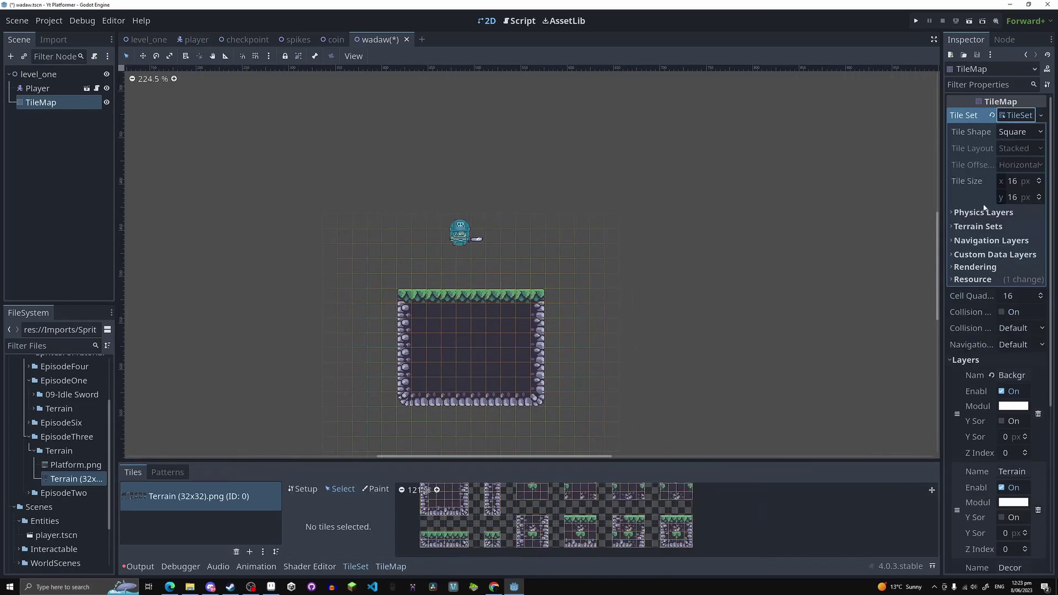
left_click(981, 214)
left_click(983, 214)
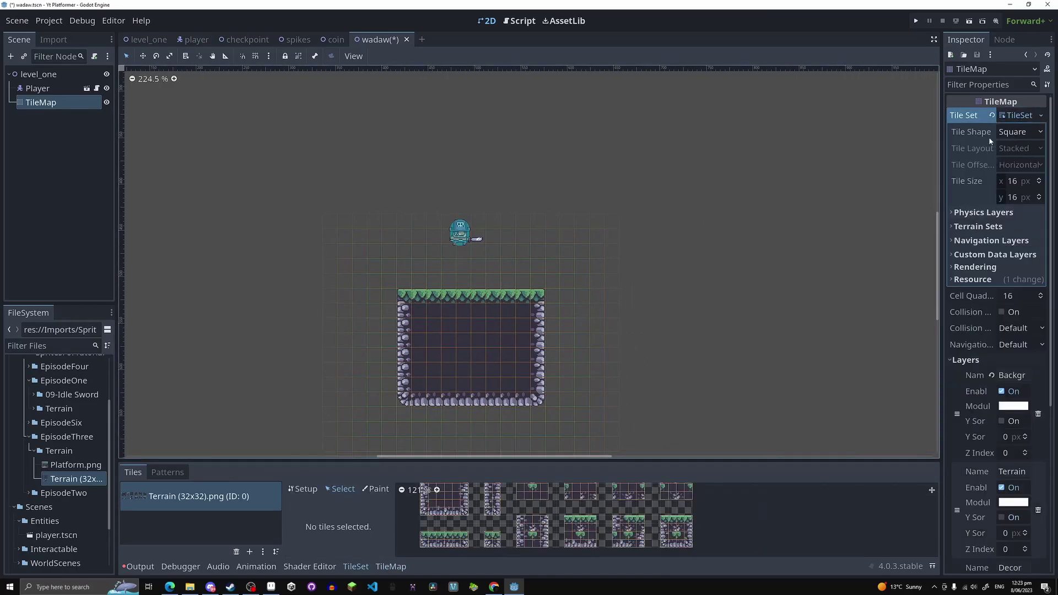
left_click(355, 569)
left_click(355, 569)
scroll(453, 494, "up", 4)
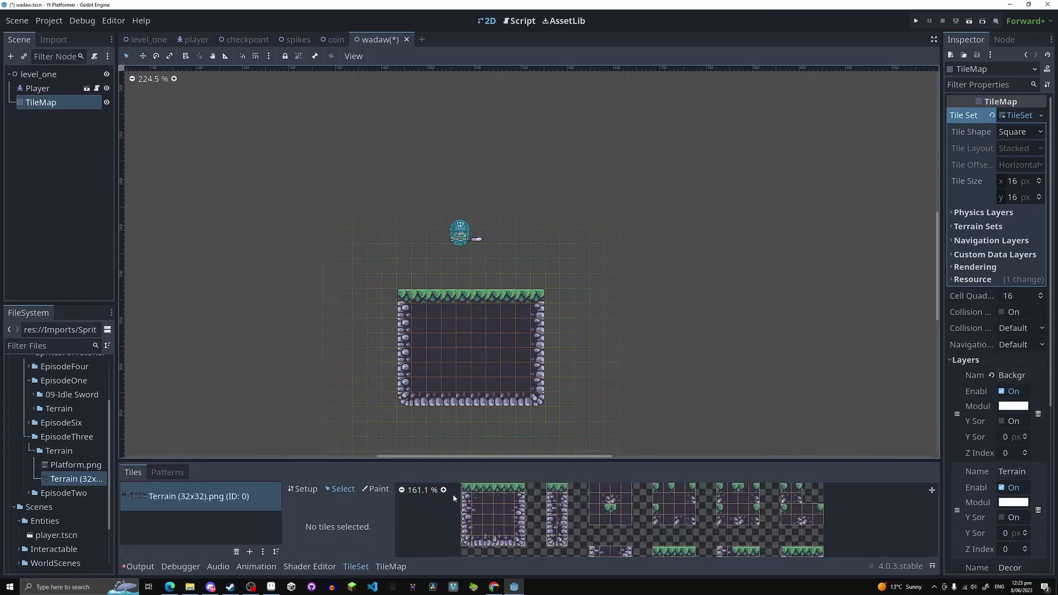
scroll(453, 494, "up", 10)
left_click(503, 527)
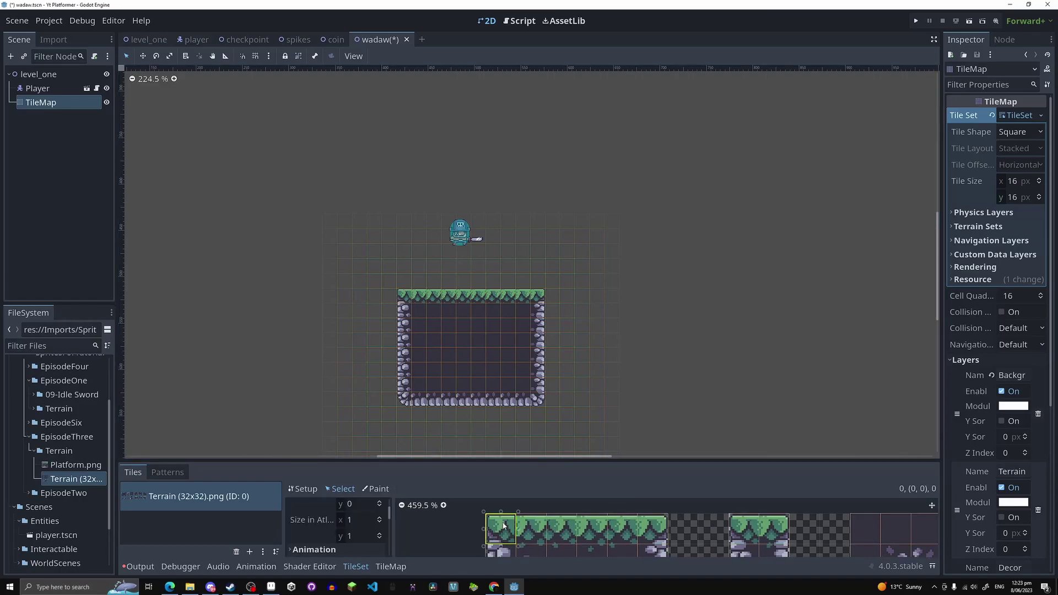
scroll(331, 529, "down", 6)
scroll(333, 527, "down", 5)
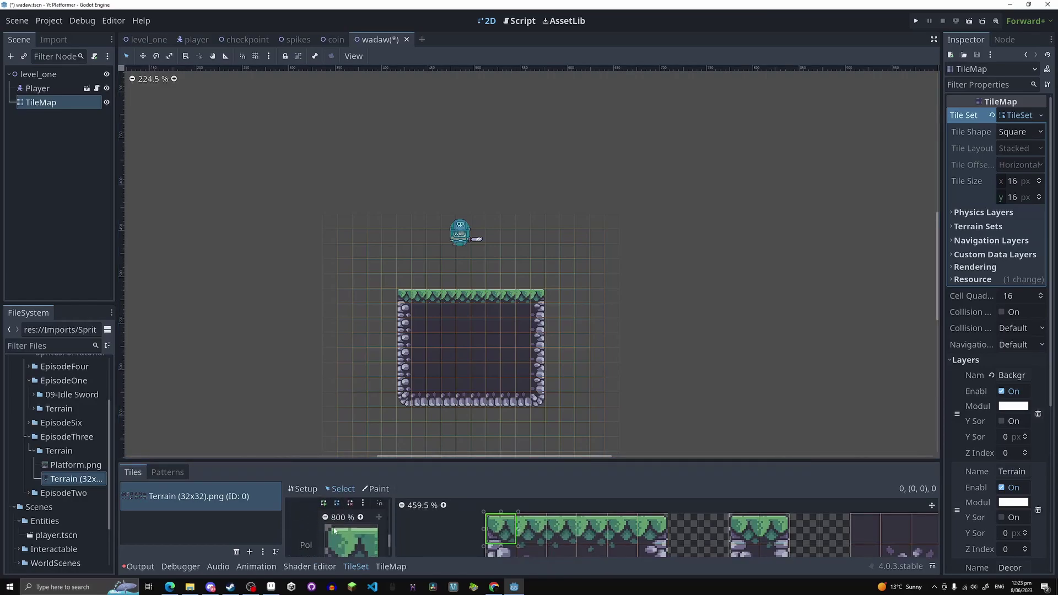
scroll(331, 525, "up", 1)
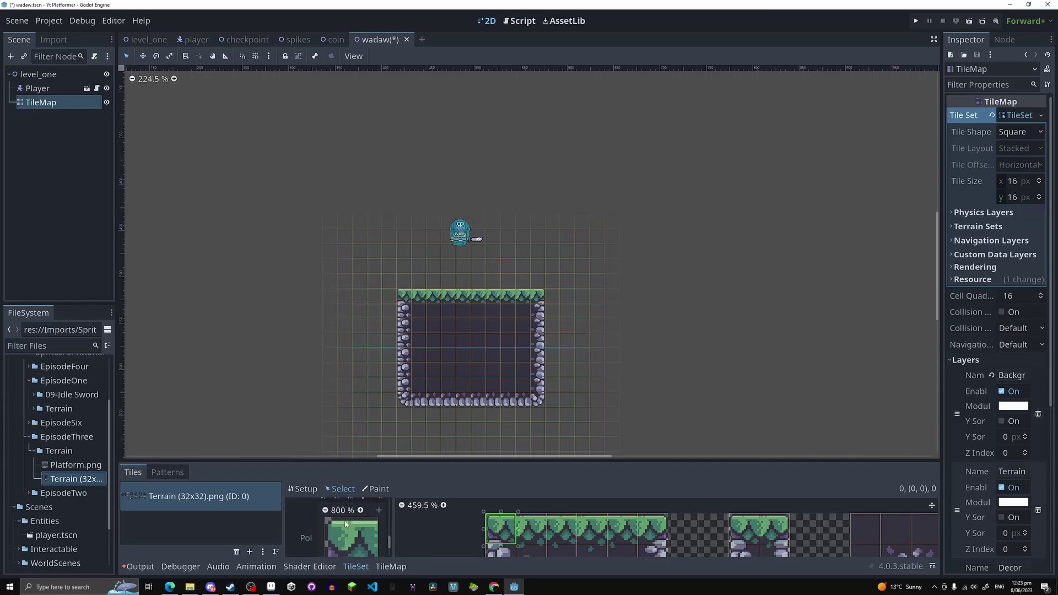
scroll(356, 539, "up", 2)
scroll(324, 522, "down", 1)
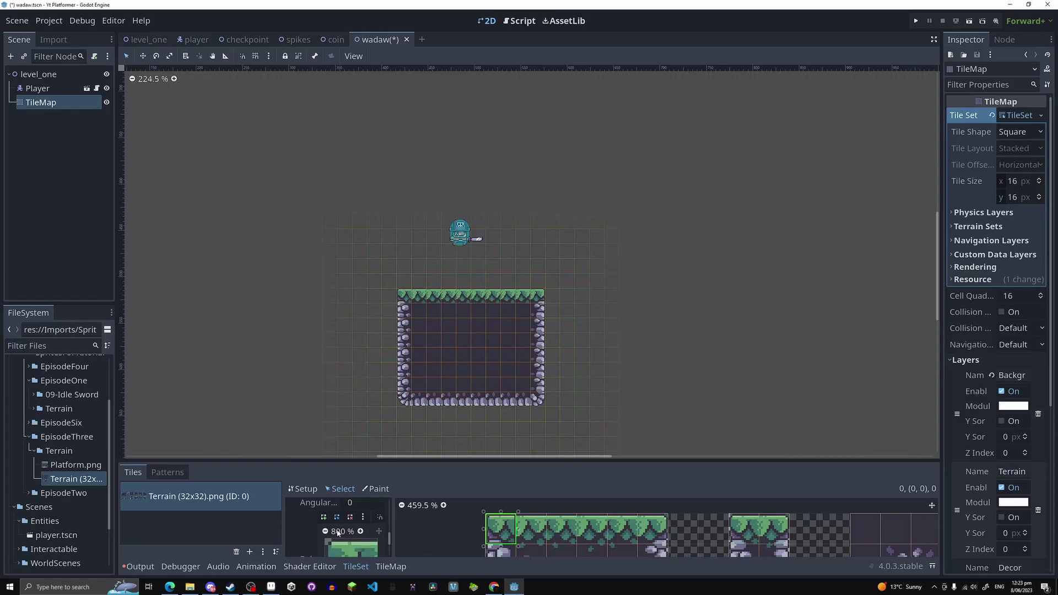
left_click(323, 521)
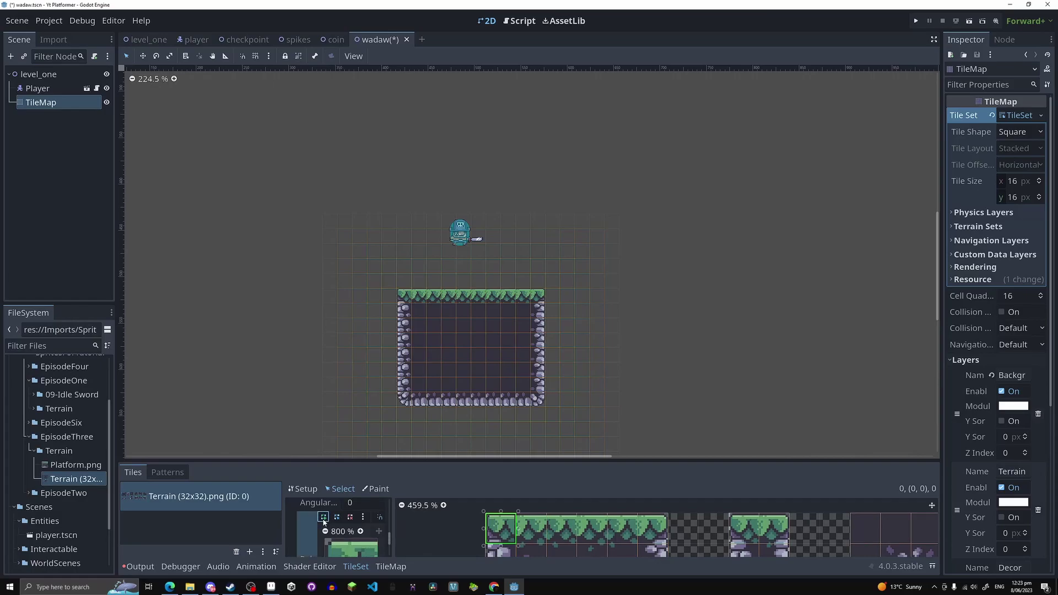
scroll(342, 540, "down", 1)
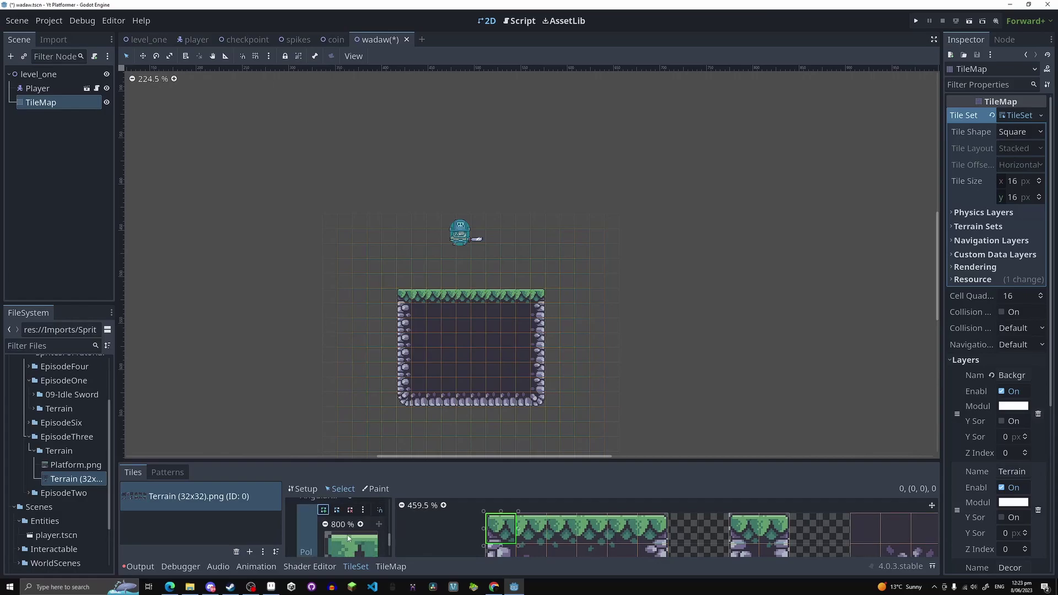
left_click(377, 533)
left_click(331, 532)
mouse_move(340, 552)
middle_mouse_down()
mouse_move(366, 490)
mouse_move(345, 554)
mouse_move(335, 543)
middle_mouse_up()
scroll(344, 549, "up", 1)
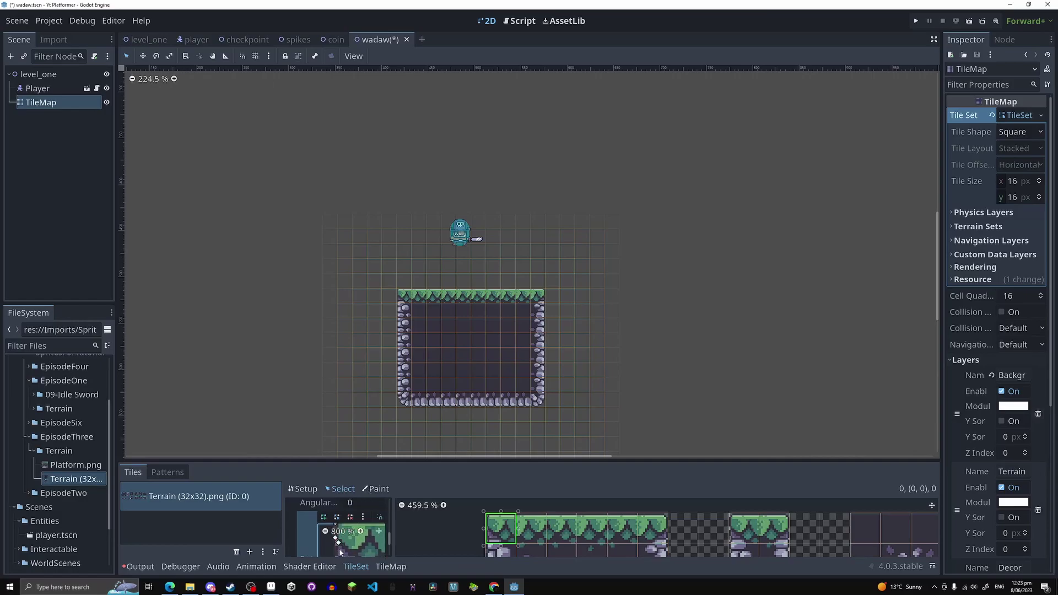
middle_click_drag(334, 553, 335, 541)
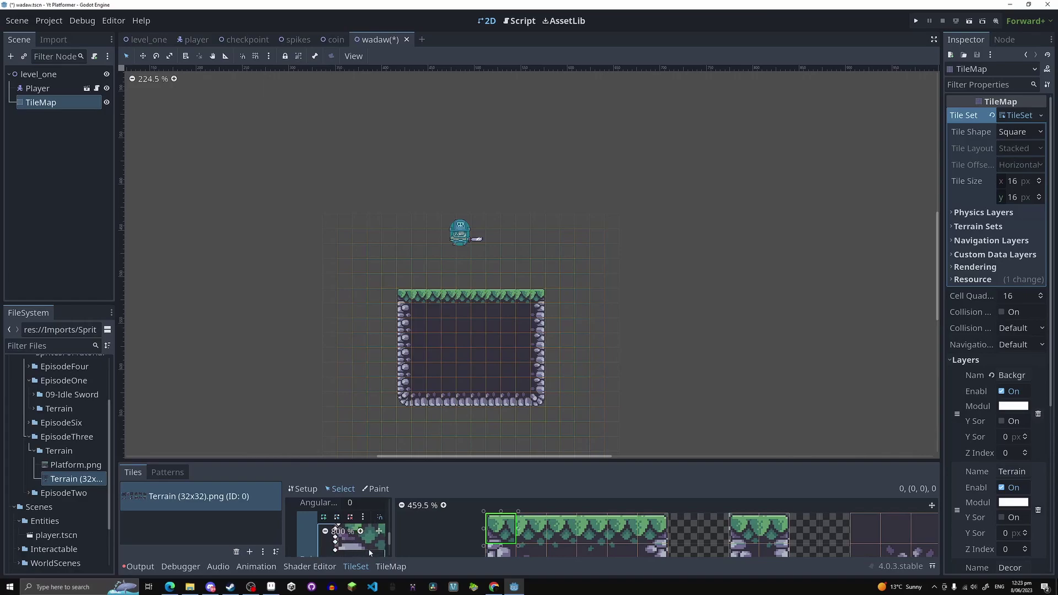
mouse_move(353, 550)
middle_mouse_down()
mouse_move(317, 557)
mouse_move(359, 567)
mouse_move(361, 533)
middle_mouse_up()
left_click(359, 544)
scroll(360, 534, "down", 4)
scroll(365, 534, "up", 3)
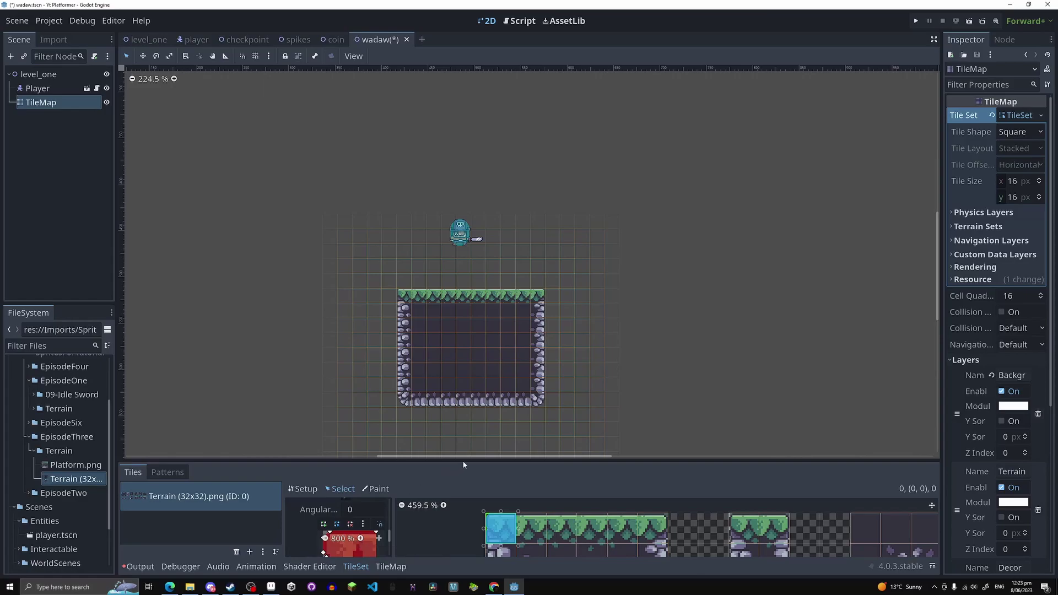
key("ctrl+z")
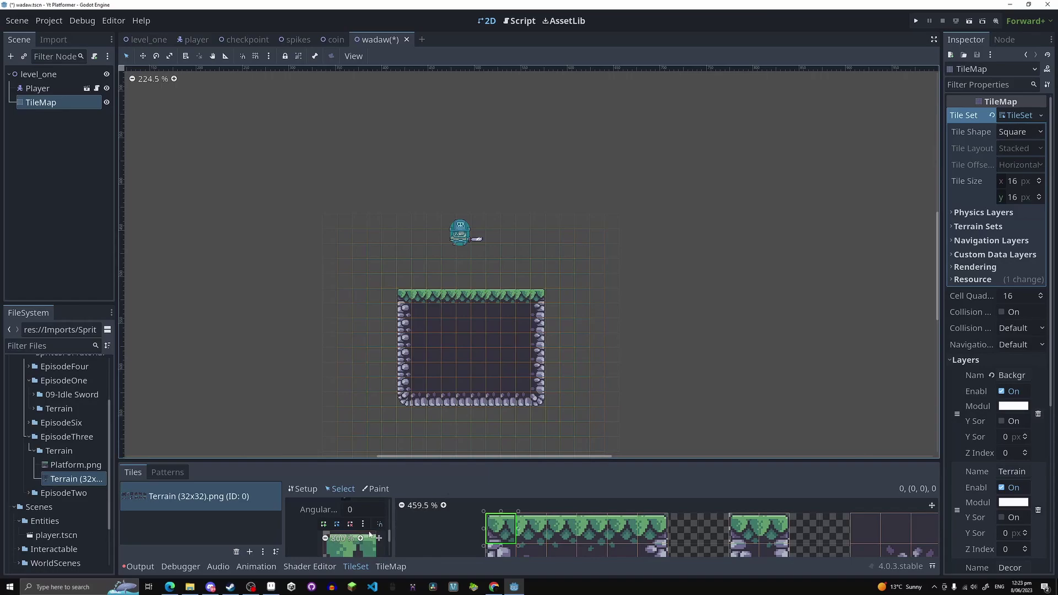
Give the grass block's top-left corner tile the default full-tile collision polygon, and bring the platform back into view.
scroll(326, 543, "down", 3)
mouse_move(324, 545)
middle_mouse_down()
mouse_move(337, 533)
mouse_move(320, 542)
middle_mouse_up()
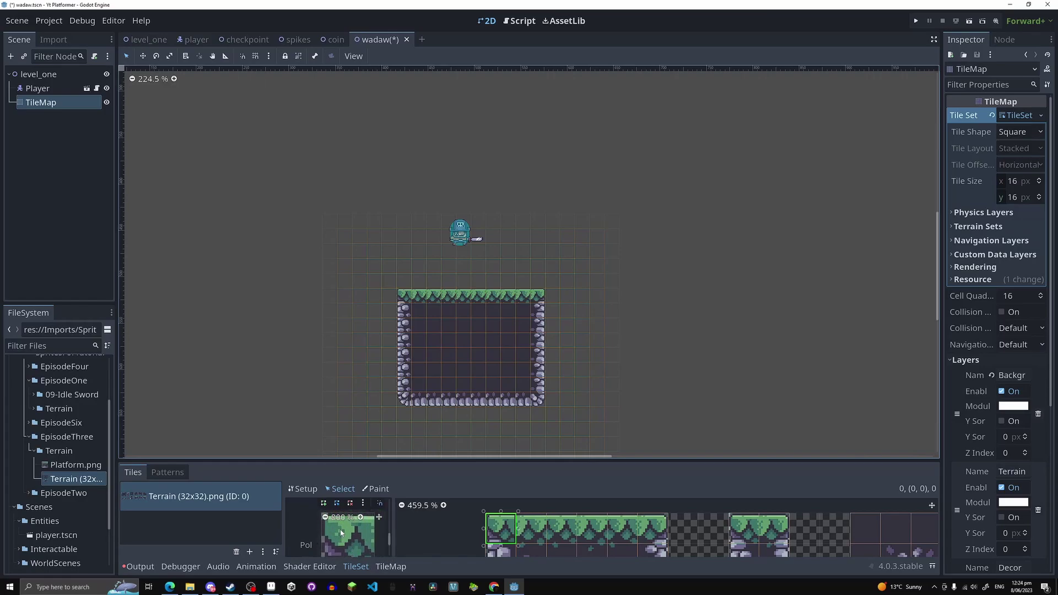
middle_click_drag(474, 266, 506, 264)
key("f")
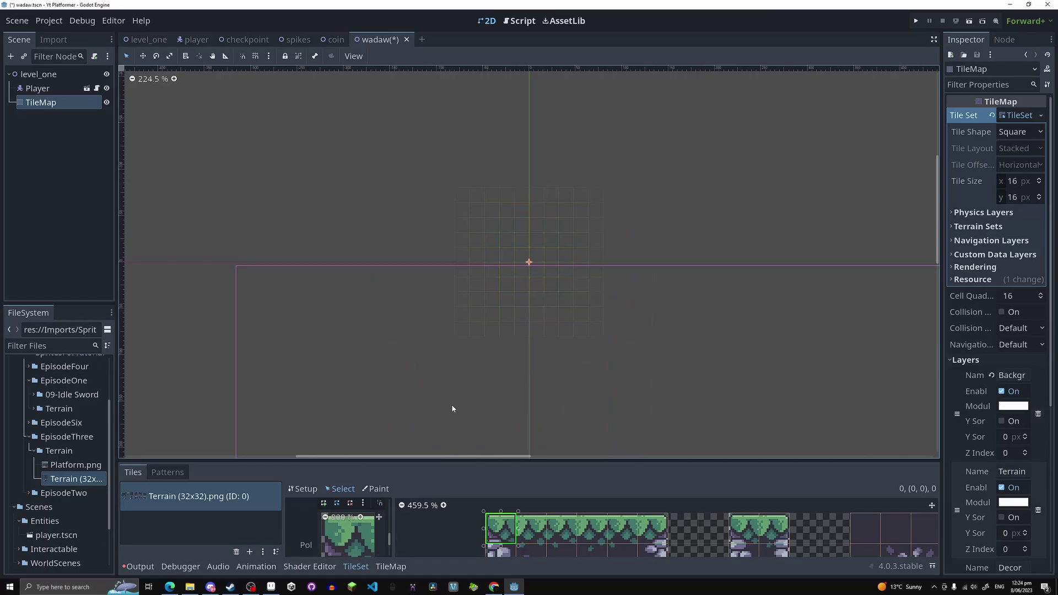
scroll(526, 373, "down", 4)
left_click(499, 519)
left_click(347, 542)
key("f")
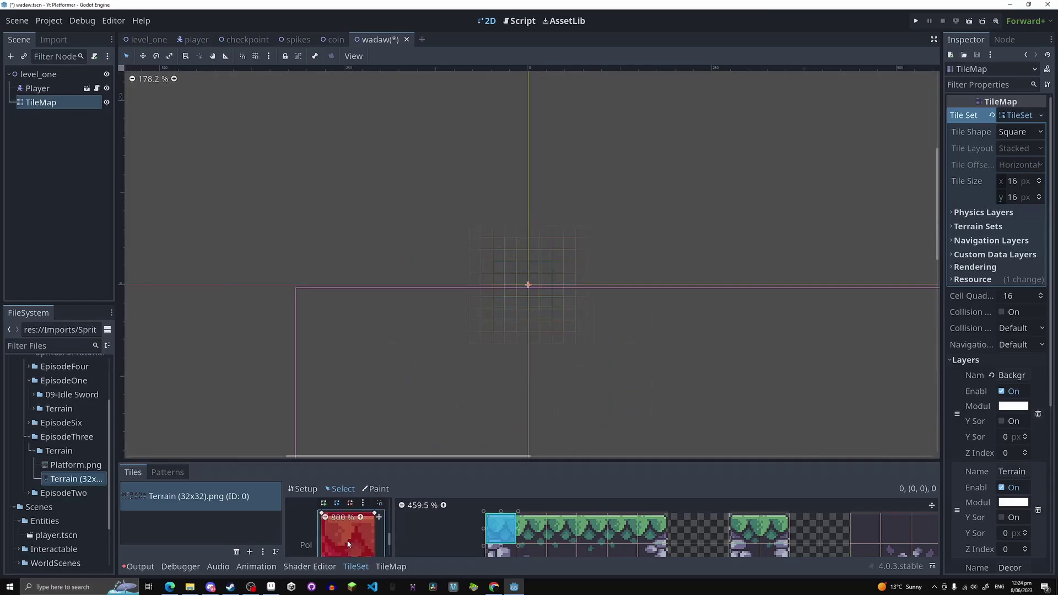
middle_click_drag(545, 382, 418, 250)
scroll(418, 249, "down", 12)
scroll(533, 335, "up", 11)
middle_click_drag(603, 434, 495, 319)
scroll(527, 336, "up", 1)
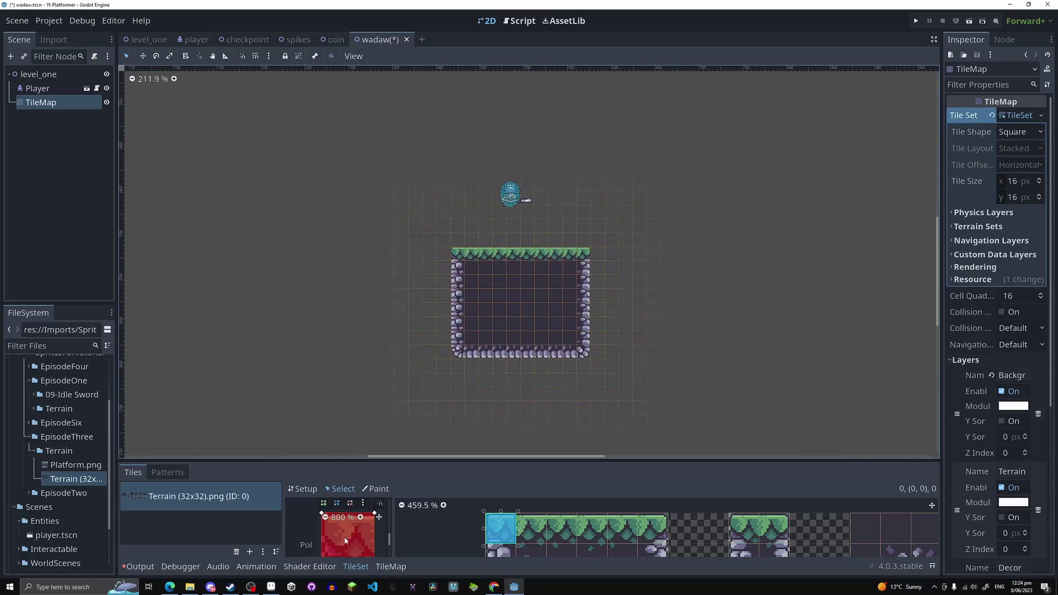
Apply the default full-tile collision polygon to the five remaining tiles of the block's grass top row.
left_click(521, 530)
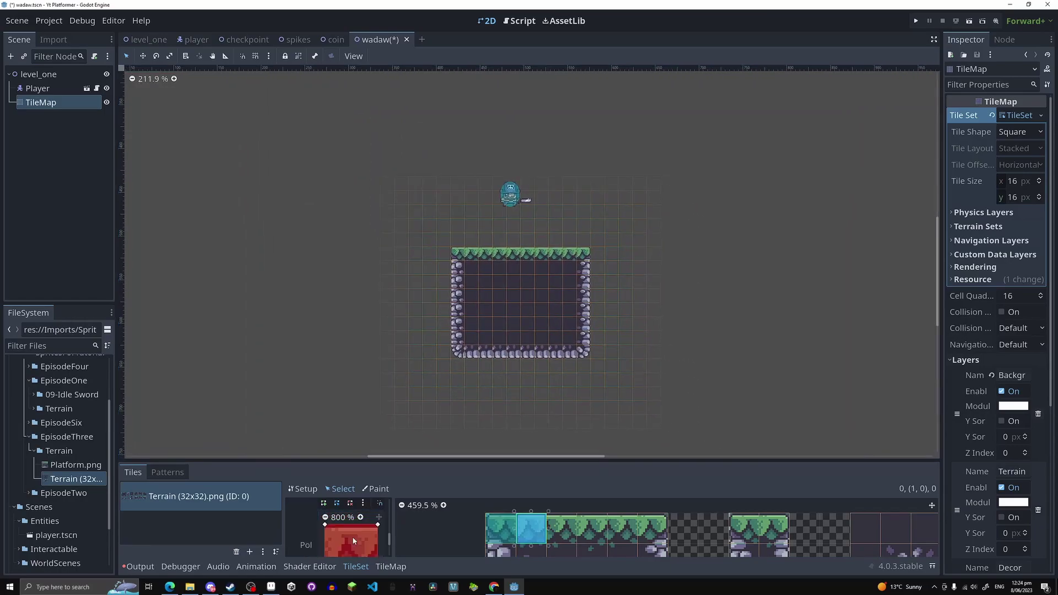
left_click(562, 528)
key("f")
left_click(596, 531)
key("f")
left_click(625, 530)
key("f")
left_click(650, 528)
key("f")
Apply the default full-tile collision polygon to the same block's right wall, bottom edge, corner and left wall tiles.
scroll(564, 413, "down", 2)
scroll(604, 535, "down", 7)
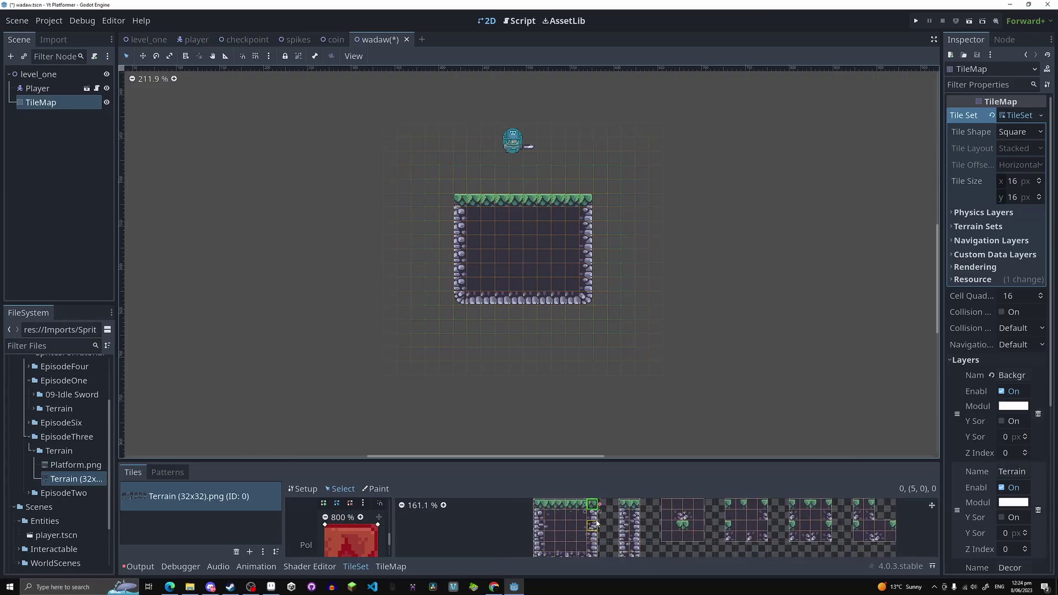
left_click(592, 518)
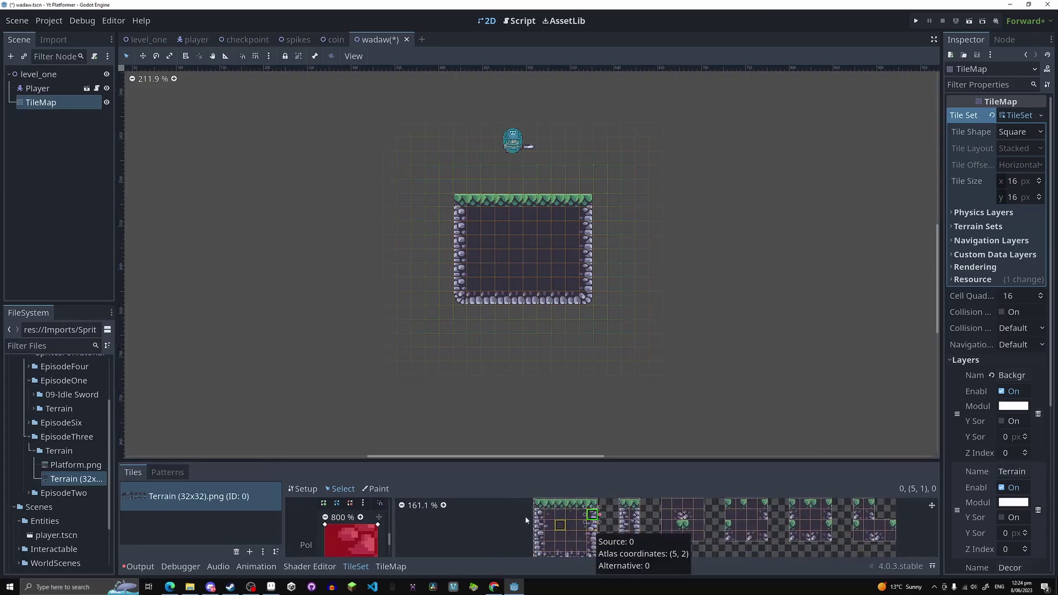
left_click(540, 554)
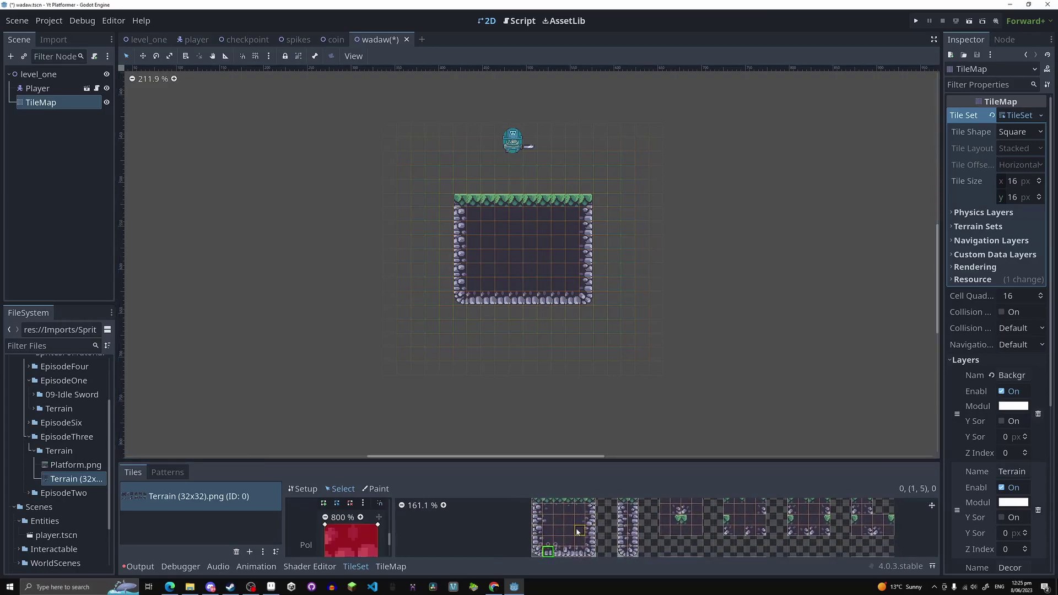
left_click(587, 546)
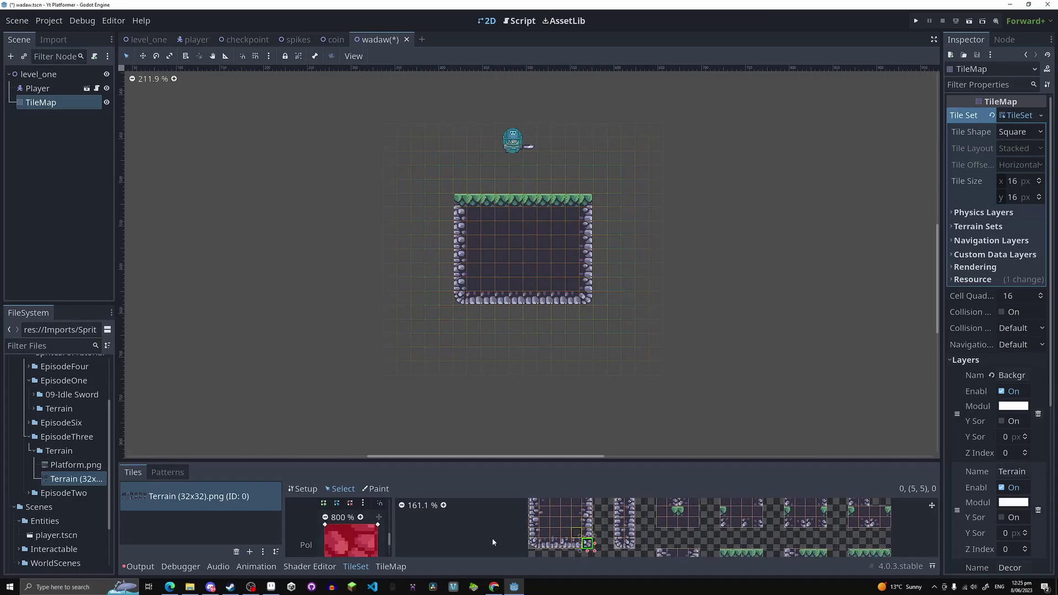
left_click(533, 547)
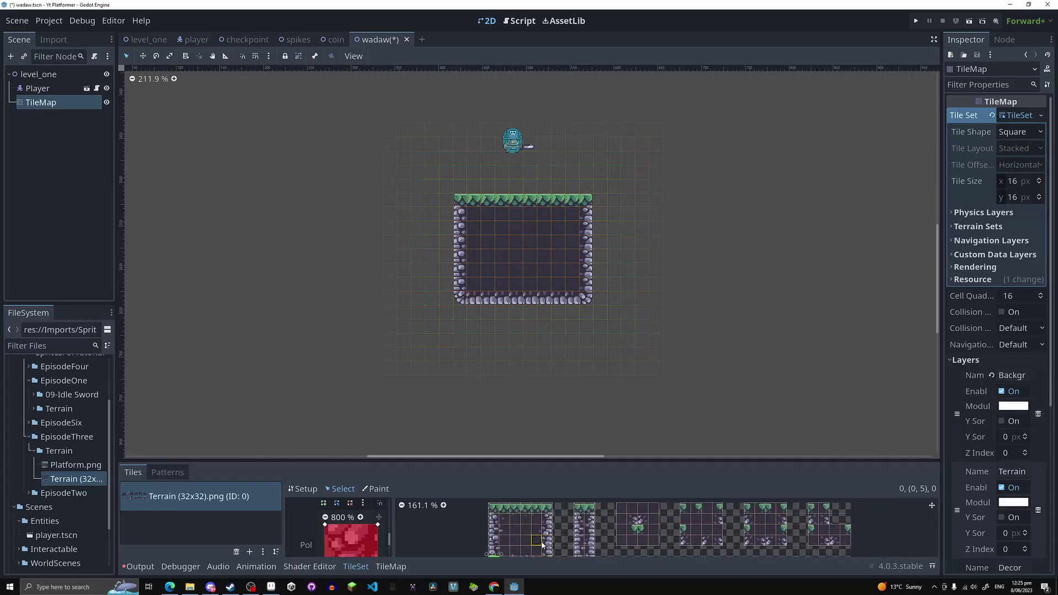
Run the current scene, test walking and jumping with the player on the platform, and close the game window.
left_click(971, 23)
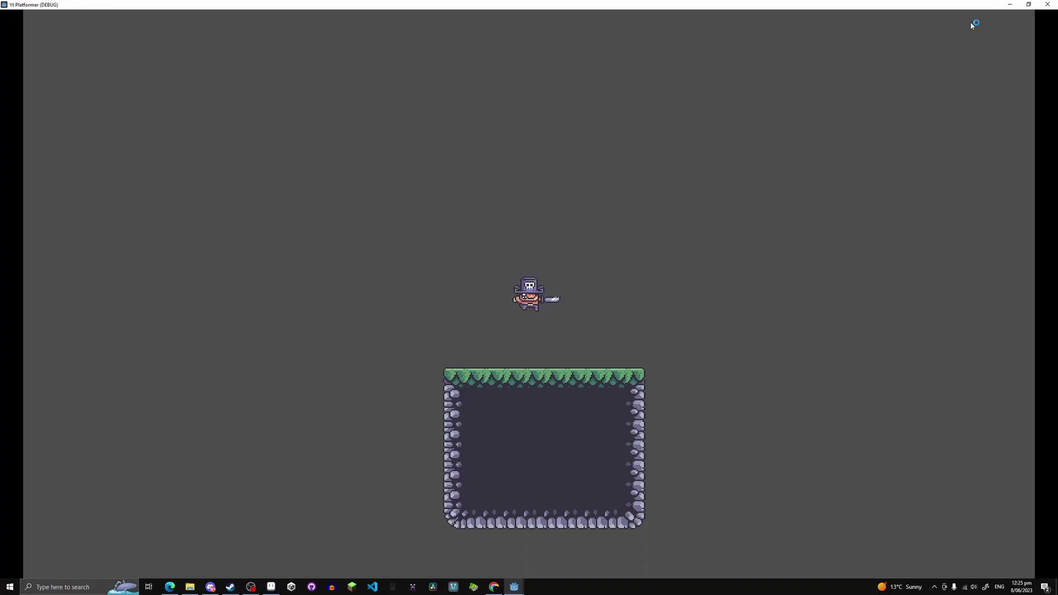
key("Left")
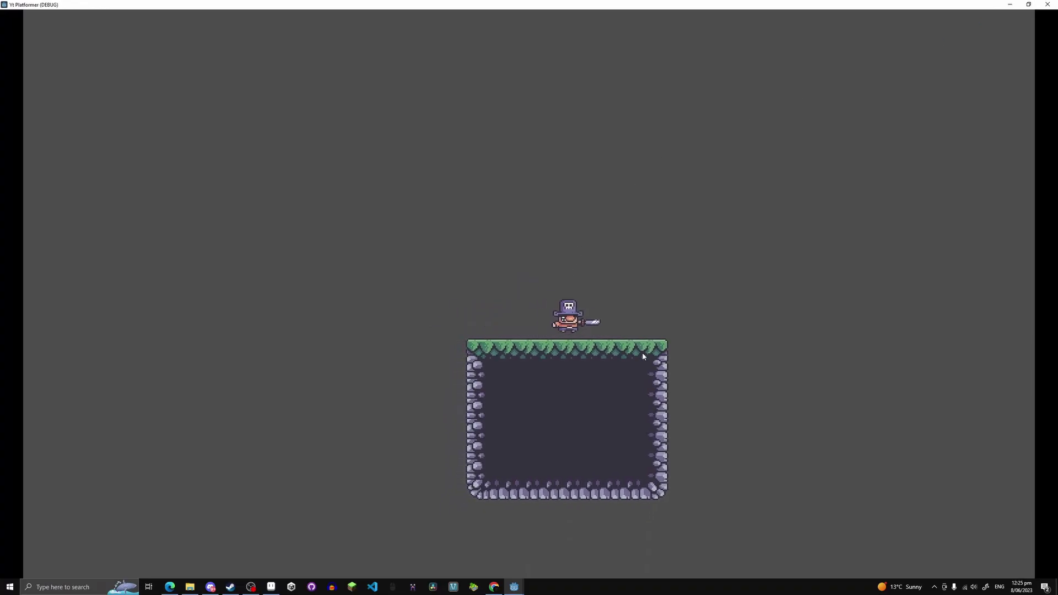
key("Right")
key("space")
key("Left")
key("Right")
key("Left")
key("Right")
key("Left")
key("space")
key("Right")
key("space")
key("Left")
key("Right")
key("Left")
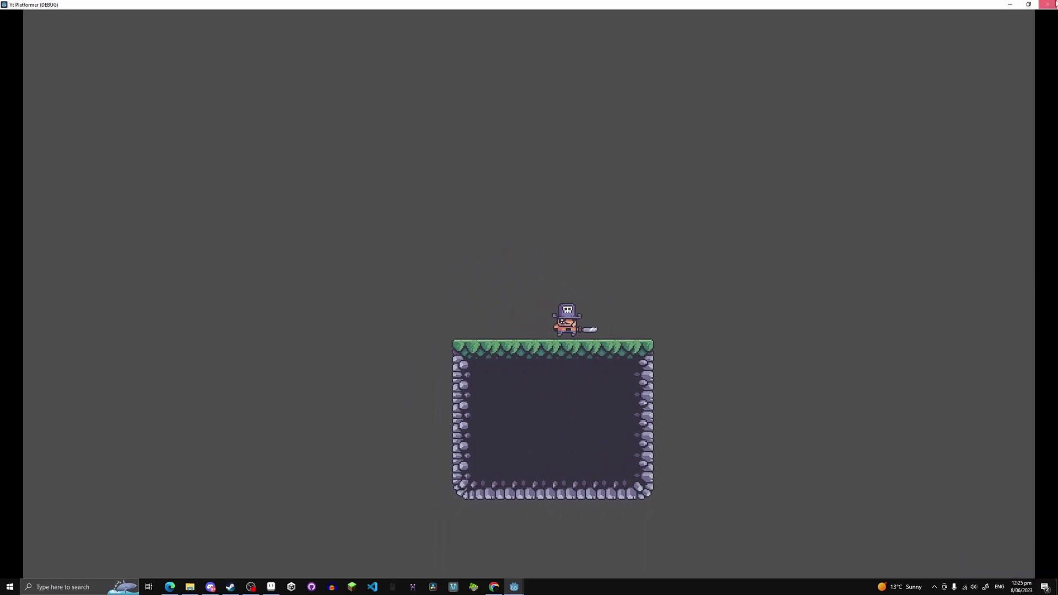
left_click(1049, 5)
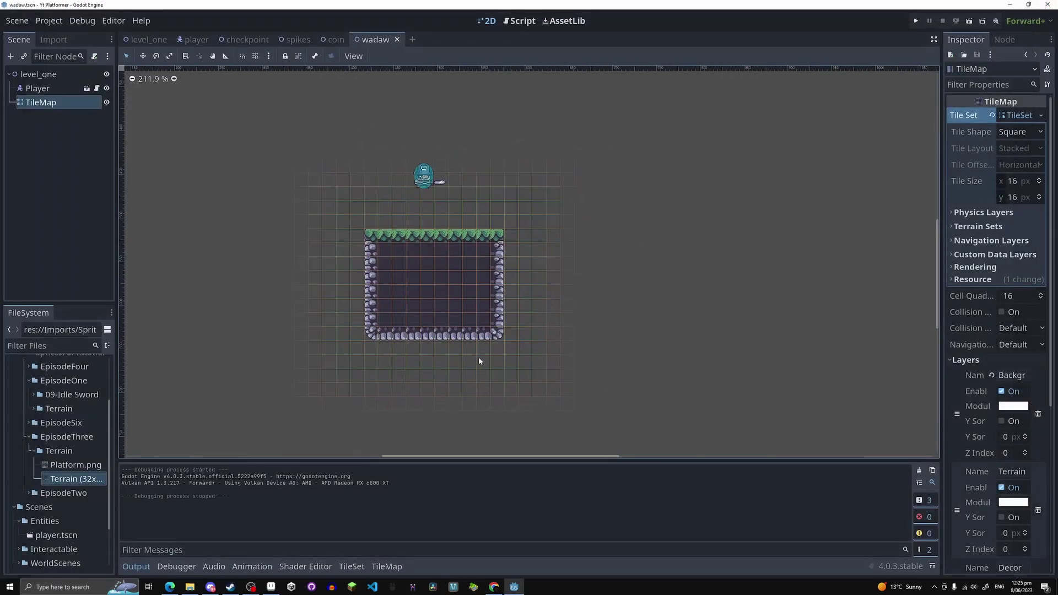
Place three copies of the 2-by-6-tile grass-topped stone pillar at staggered heights beside the platform on the Terrain layer.
left_click(386, 566)
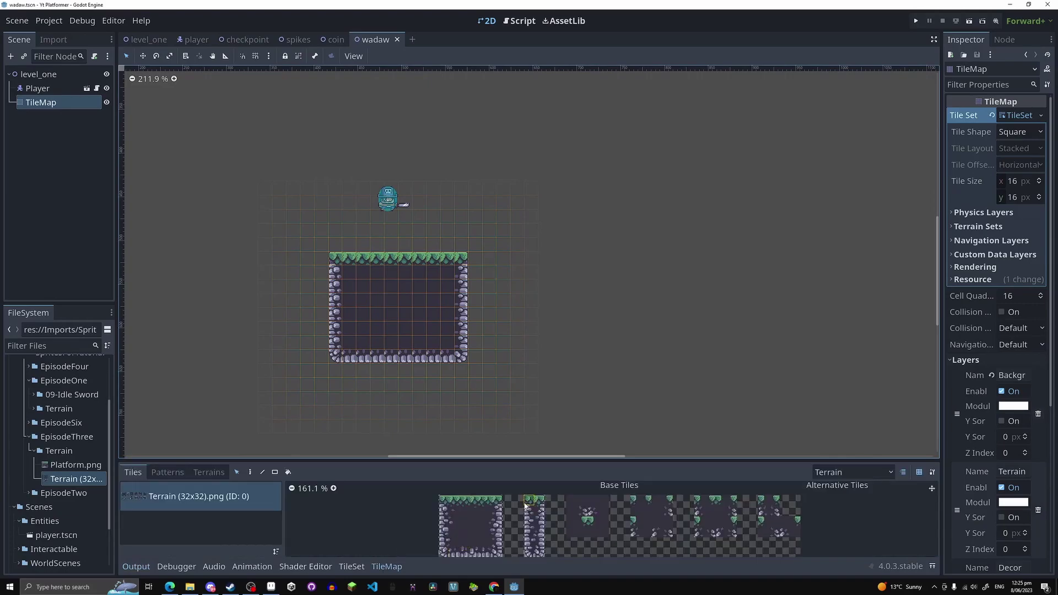
left_click_drag(526, 506, 534, 515)
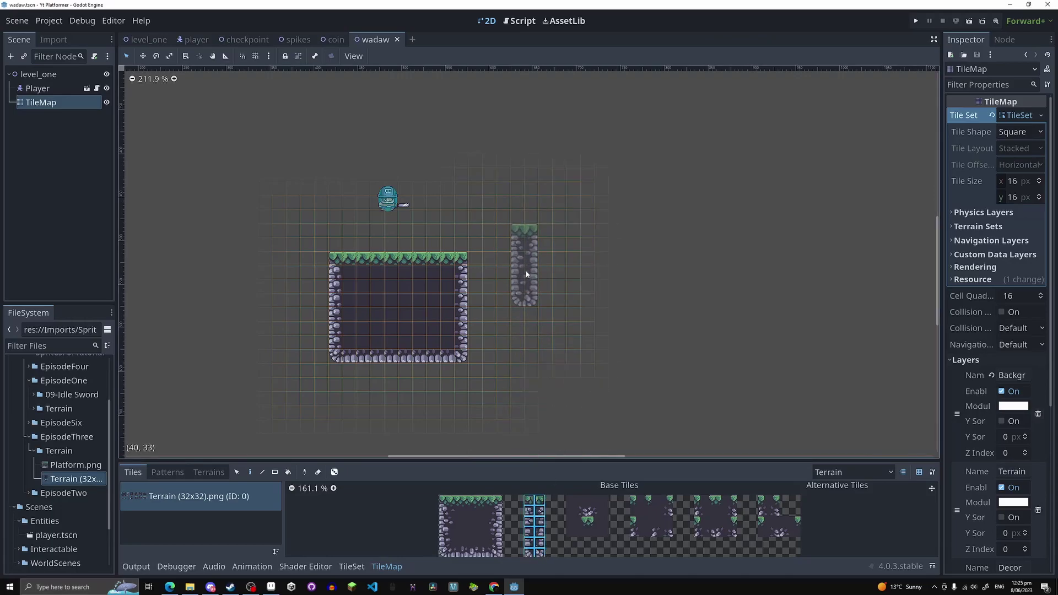
left_click(523, 268)
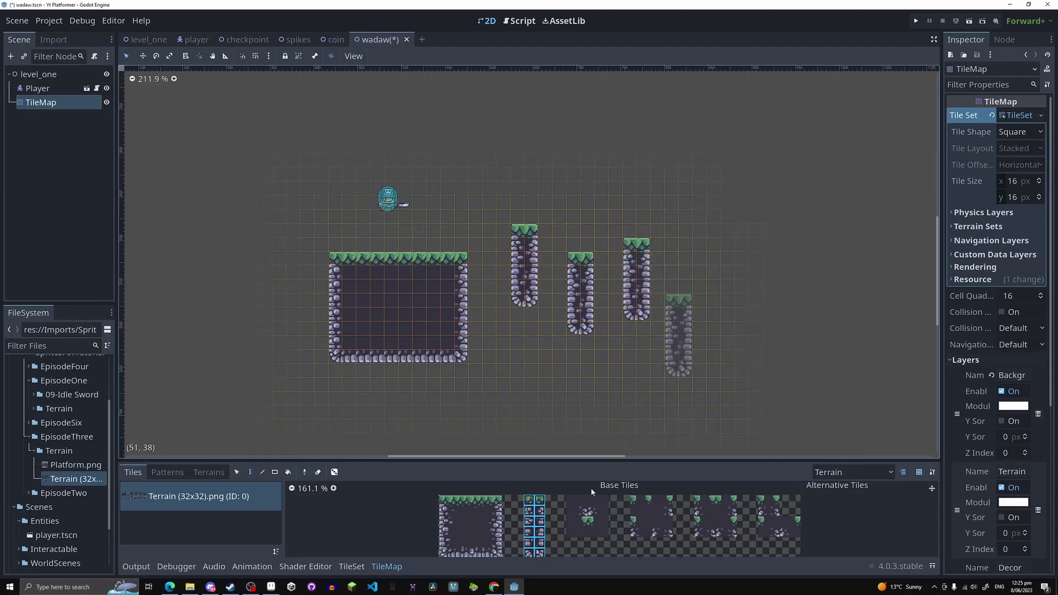
Apply the default full-tile collision polygon to the tiles of the narrow stone pillar in the TileSet, and clear the tile selection.
left_click(351, 566)
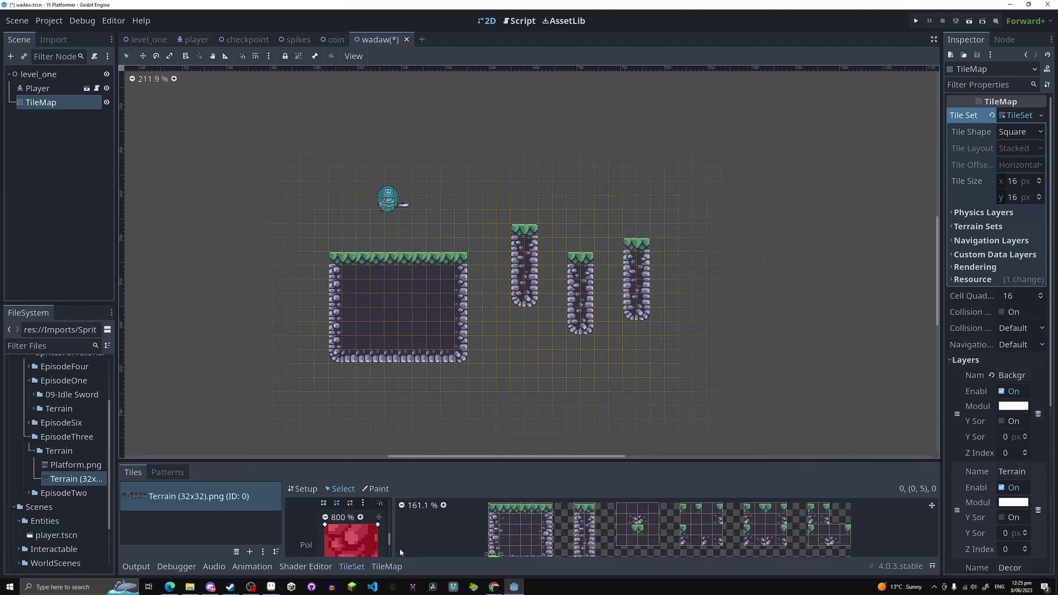
left_click(579, 510)
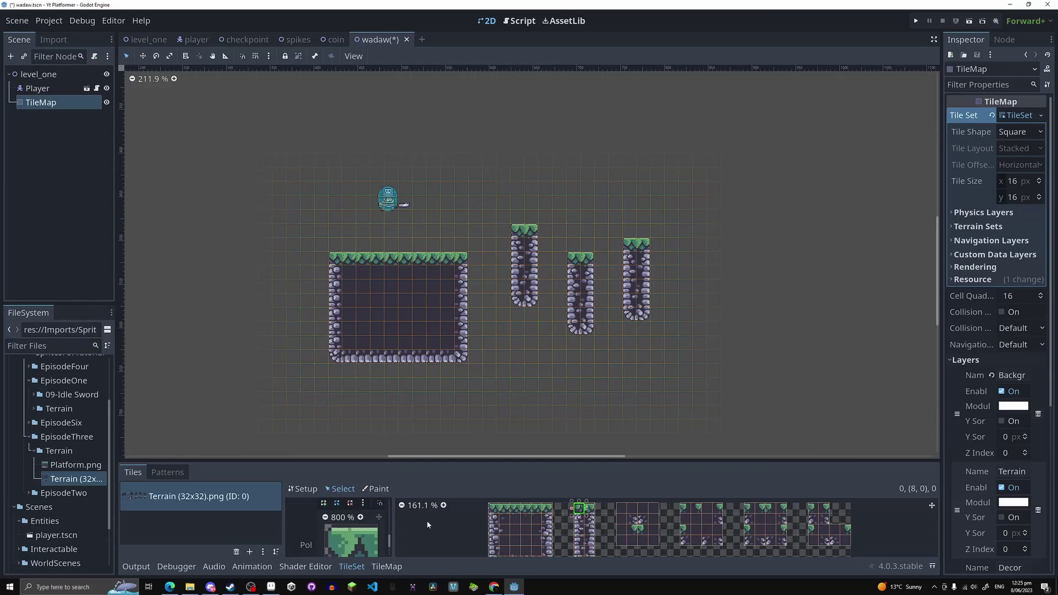
left_click(589, 508)
left_click(577, 530)
middle_click_drag(584, 536, 592, 514)
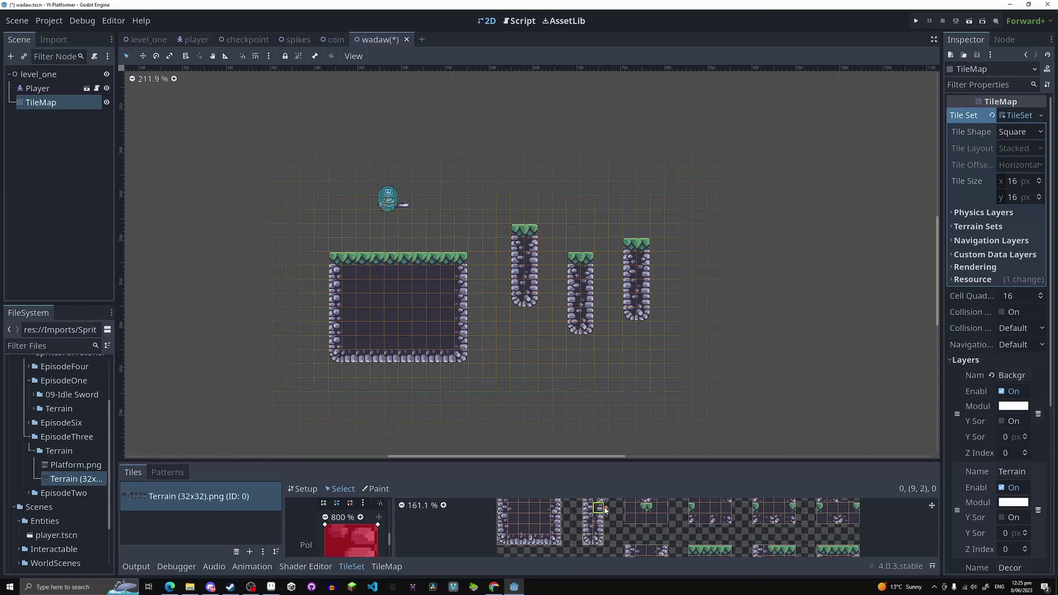
middle_click_drag(605, 510, 603, 535)
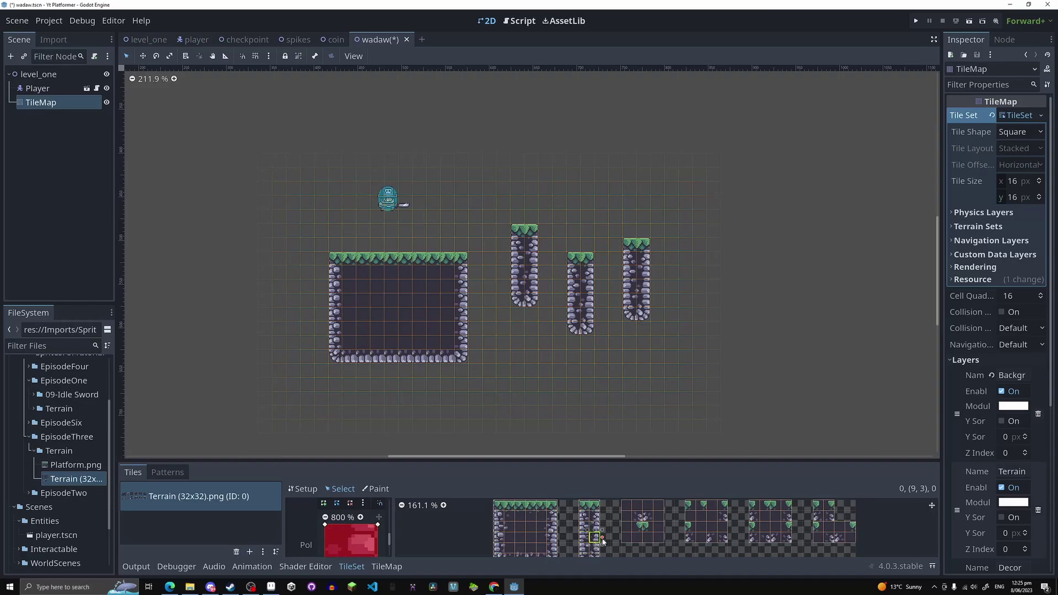
left_click(611, 519)
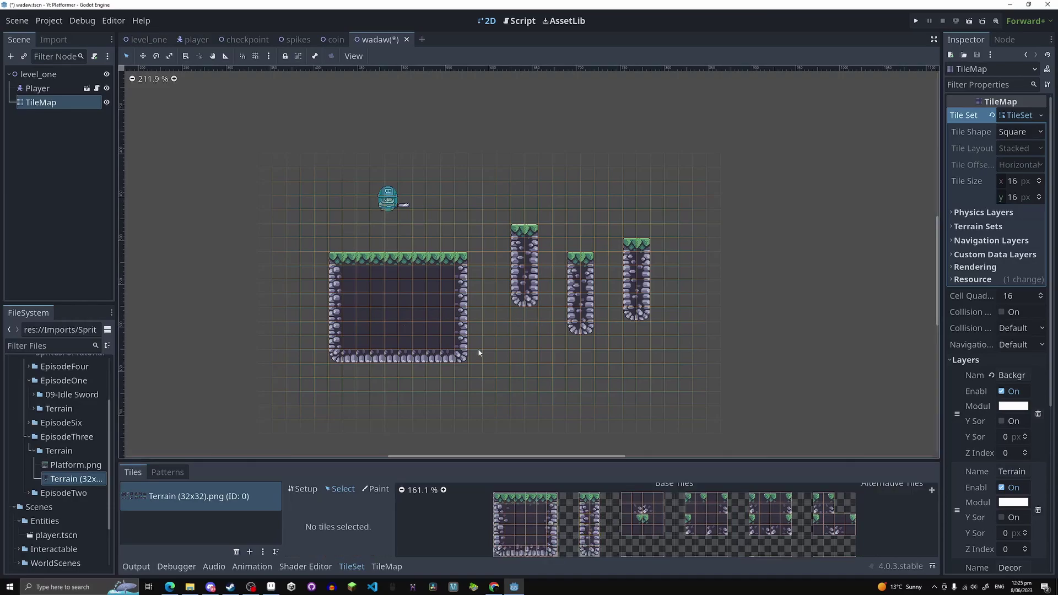
Run the current scene and jump the player from the wide platform across the stone pillars to test their collision.
scroll(474, 331, "up", 5)
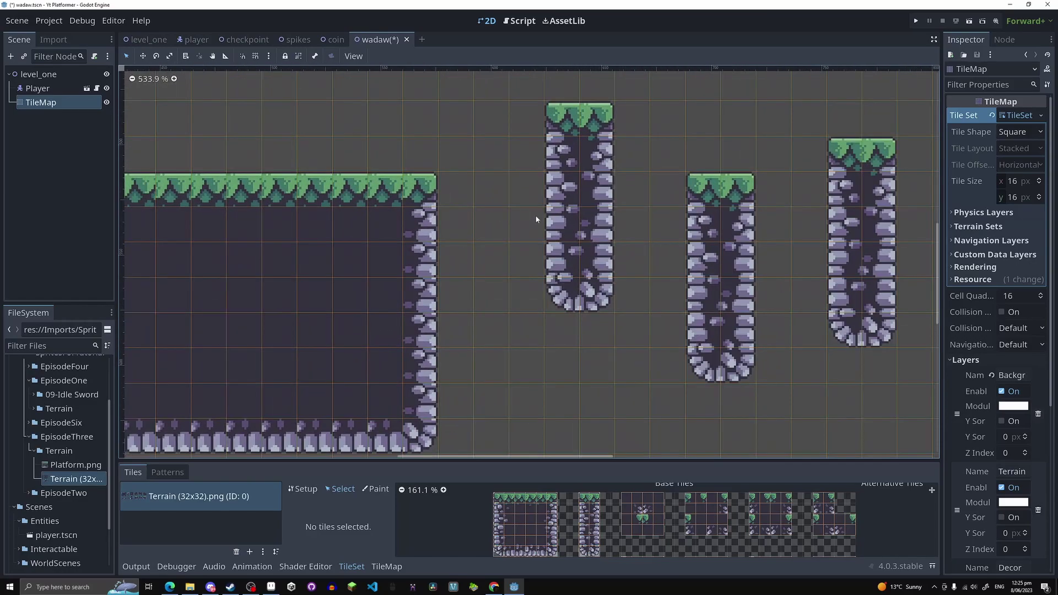
scroll(603, 342, "down", 1)
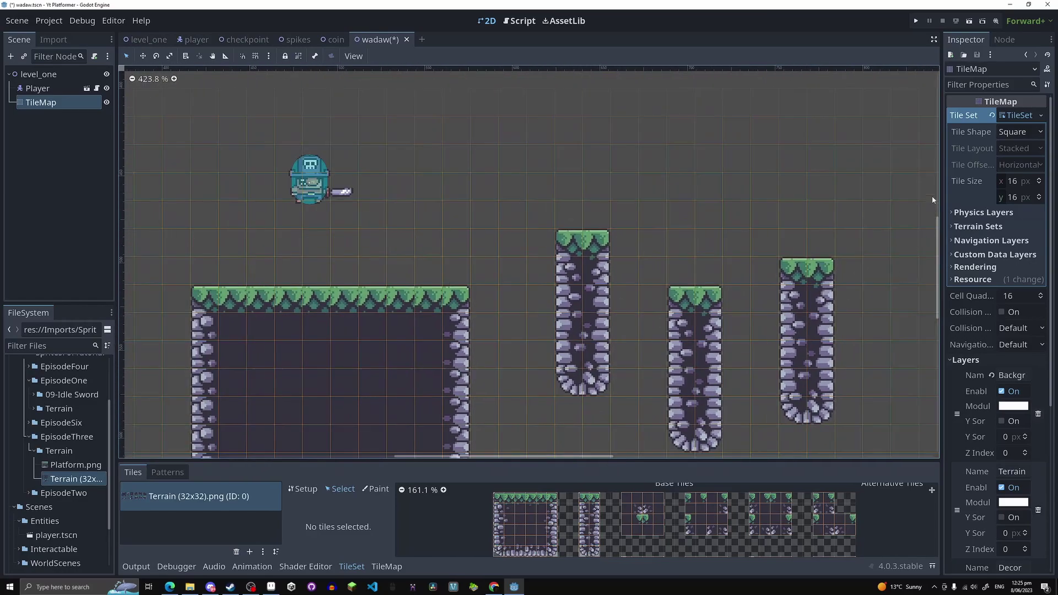
left_click(969, 21)
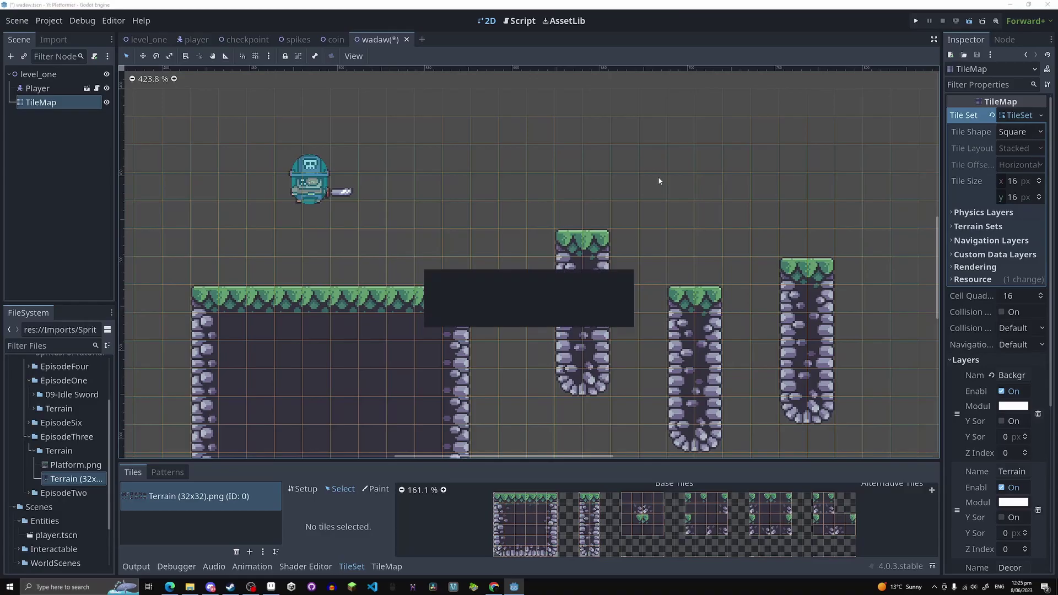
key("Right")
key("space")
key("Left")
key("Right")
key("space")
key("space")
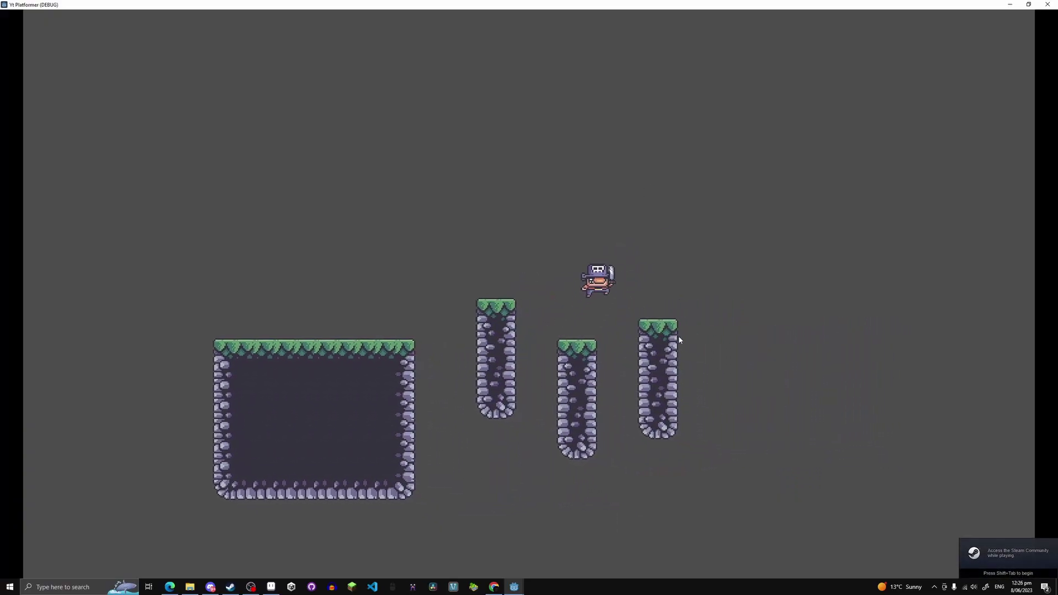
Jump the player back and forth between the three pillars to test their collision, and close the game window.
key("Left")
key("space")
key("Left")
key("space")
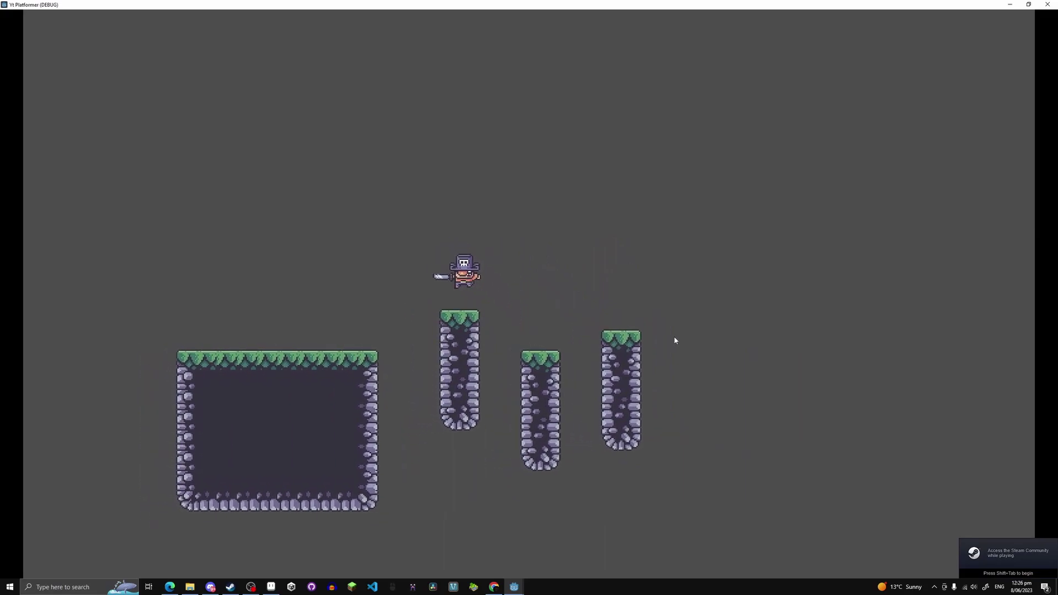
key("Right")
key("space")
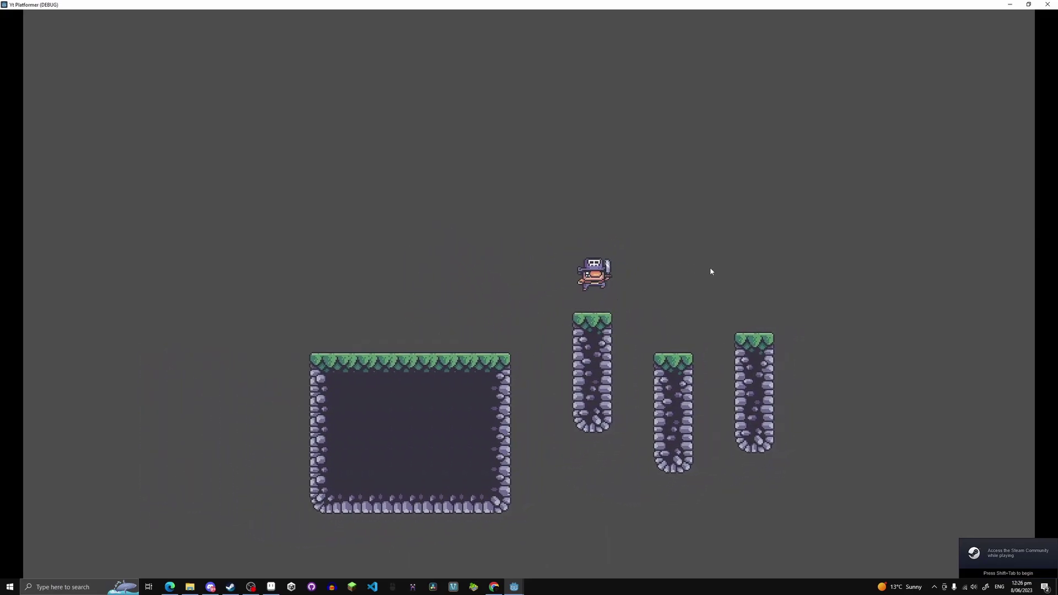
key("Left")
key("space")
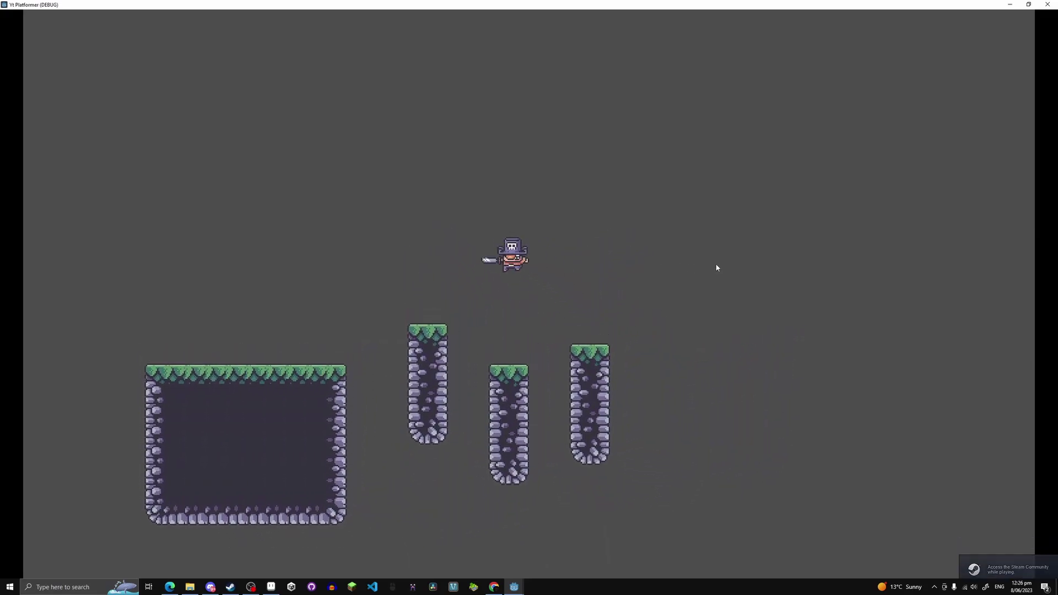
key("Left")
key("space")
key("space")
key("Right")
left_click(1047, 4)
Switch to the level_one scene, look over the complete level layout, and run the project.
left_click(144, 41)
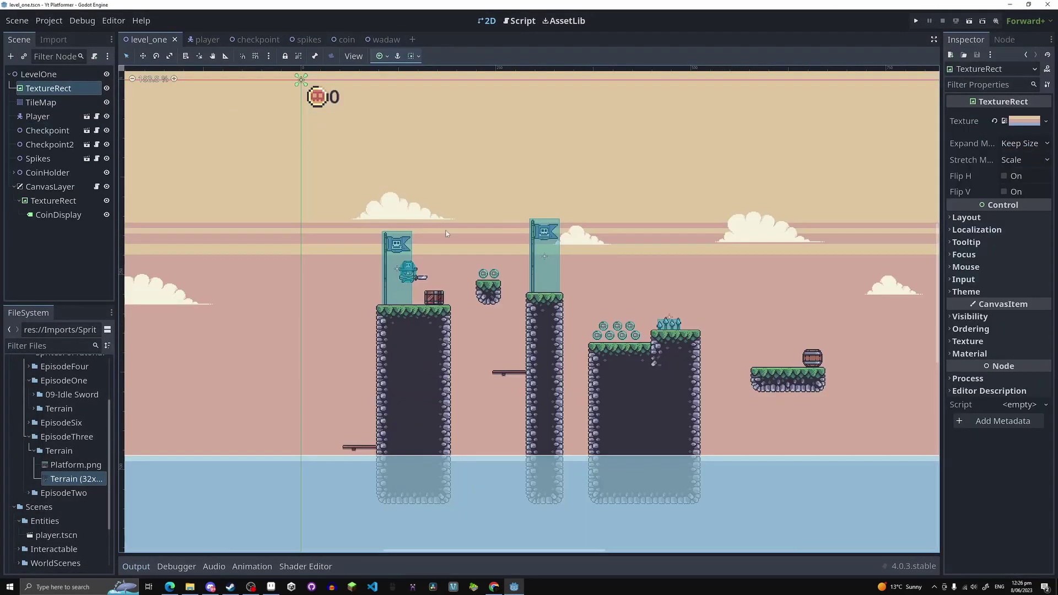
scroll(409, 255, "down", 7)
middle_click_drag(462, 240, 562, 289)
scroll(563, 288, "up", 3)
middle_click_drag(625, 275, 559, 251)
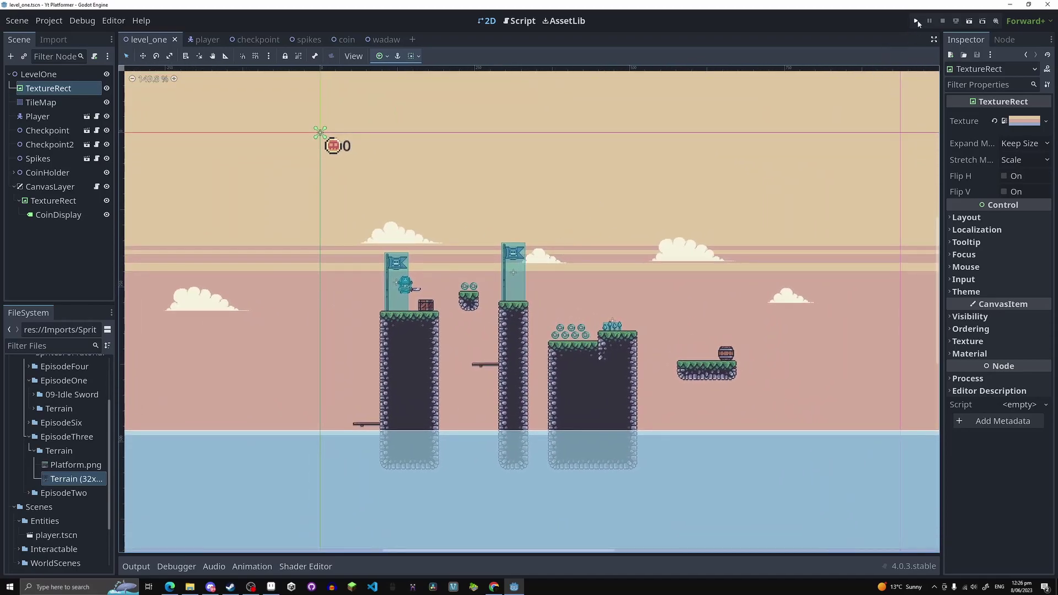
key("F5")
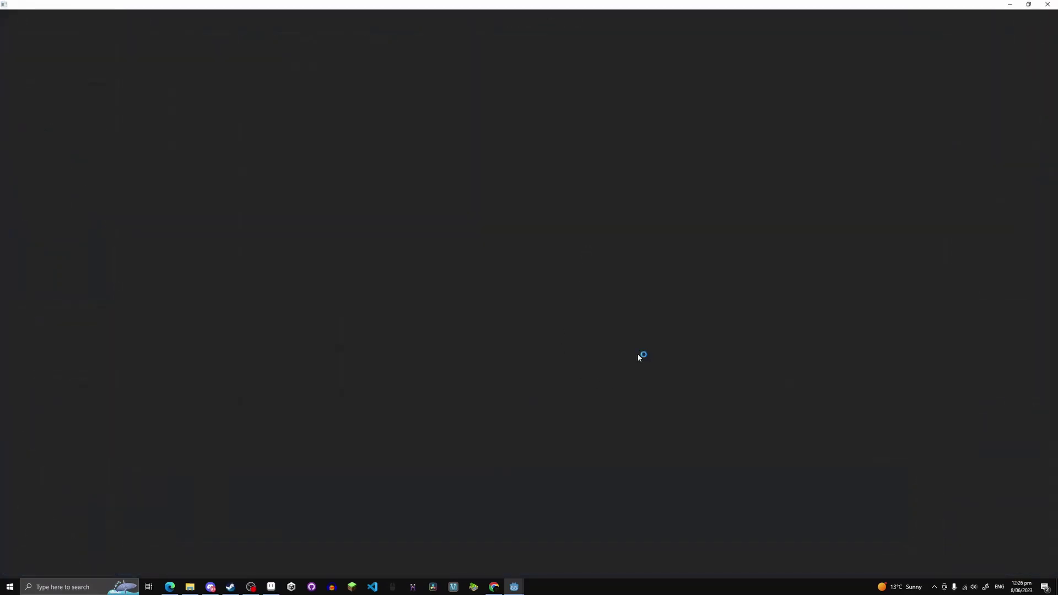
Walk the player back and forth on the first flag platform to test its collision.
key("Right")
key("Left")
key("Left")
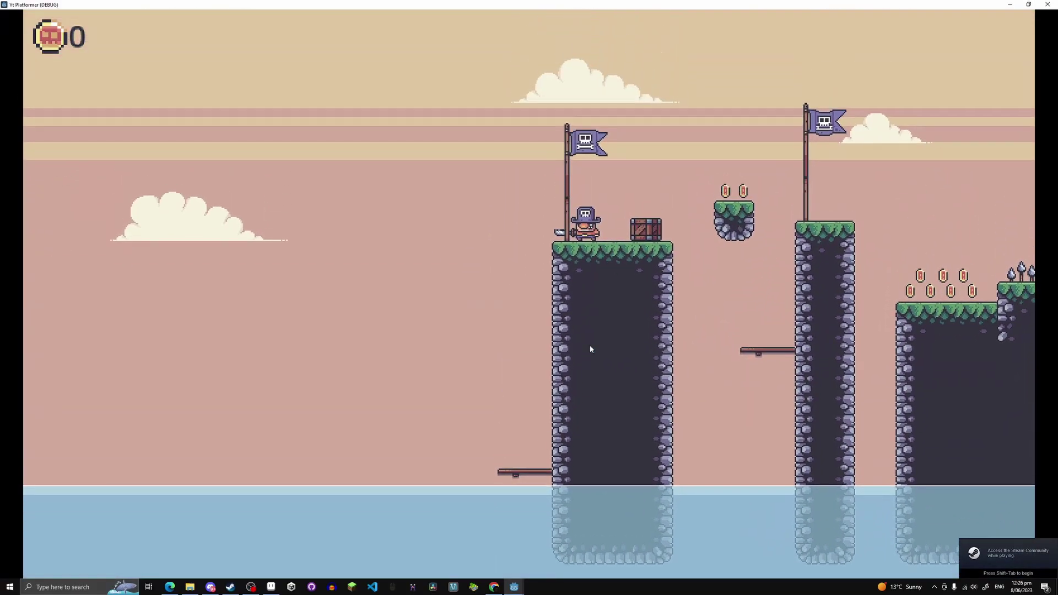
key("Right")
key("Left")
key("Right")
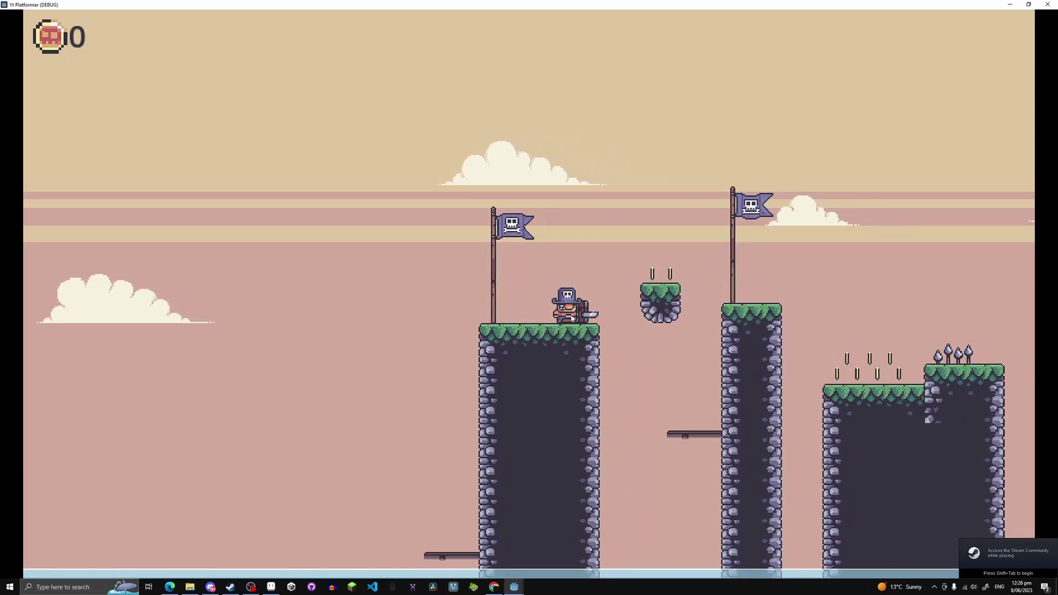
Jump the player over the small floating platform, collecting its two coins, and land on the second flag pillar.
key("Right")
key("space")
key("Left")
key("Right")
key("space")
key("Right")
key("Left")
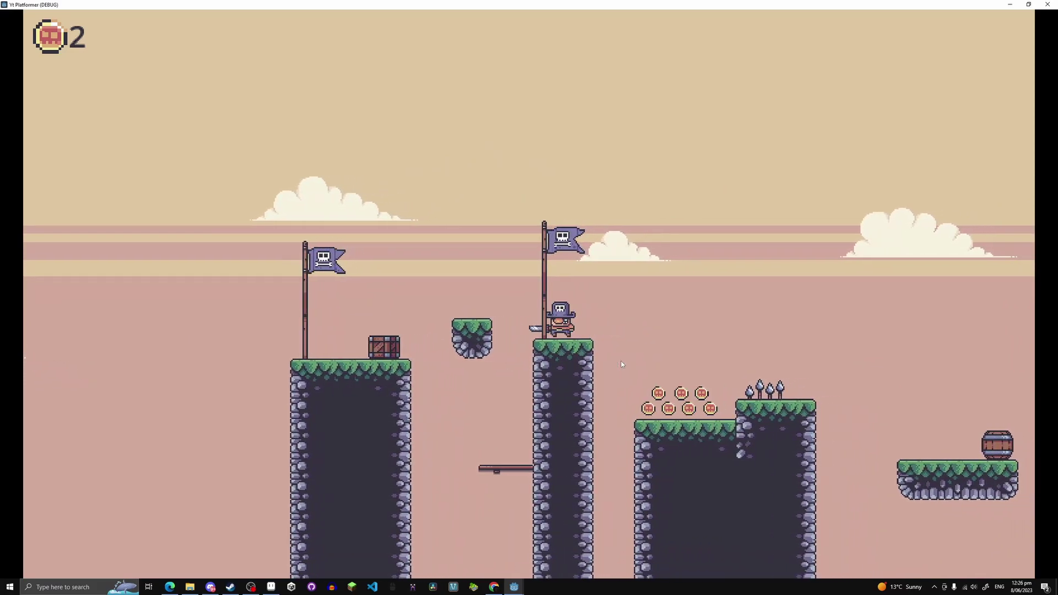
Drop the player onto the wooden plank beside the second flag pillar and jump back up to the pillar's top.
key("Right")
key("Left")
key("Right")
key("space")
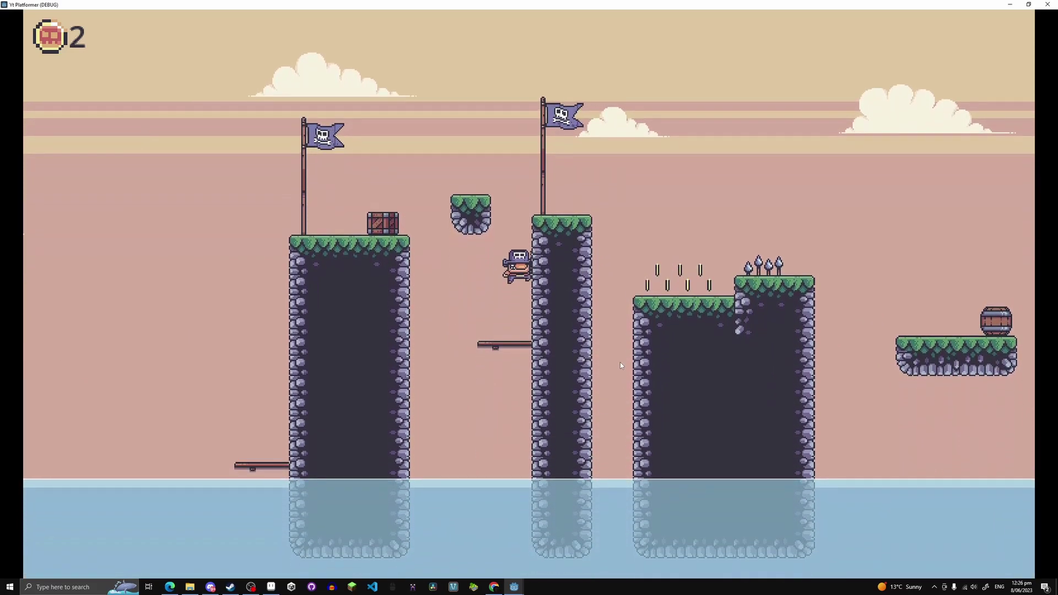
key("Left")
key("Right")
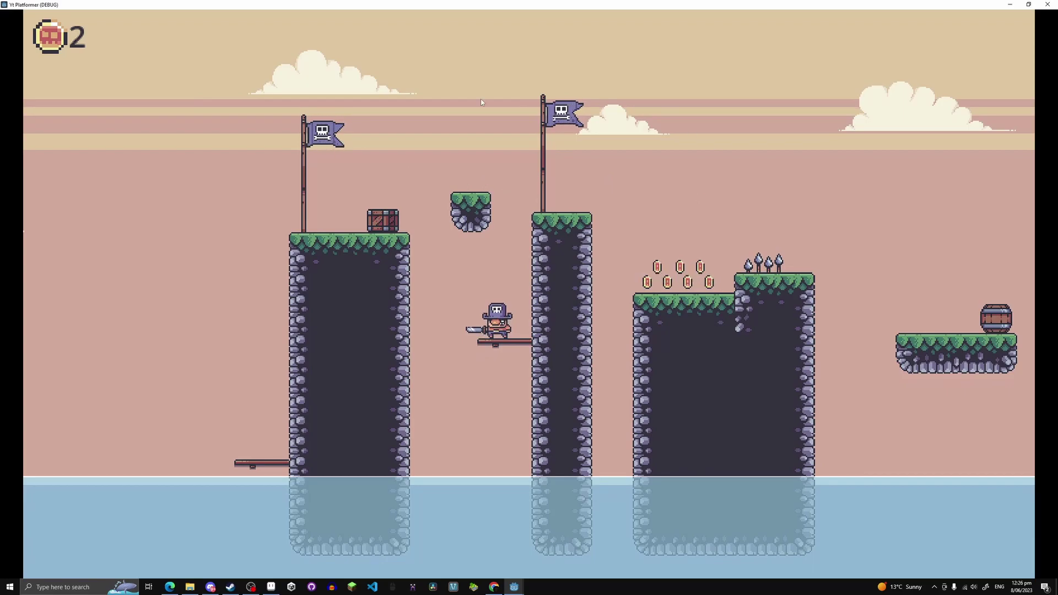
key("Left")
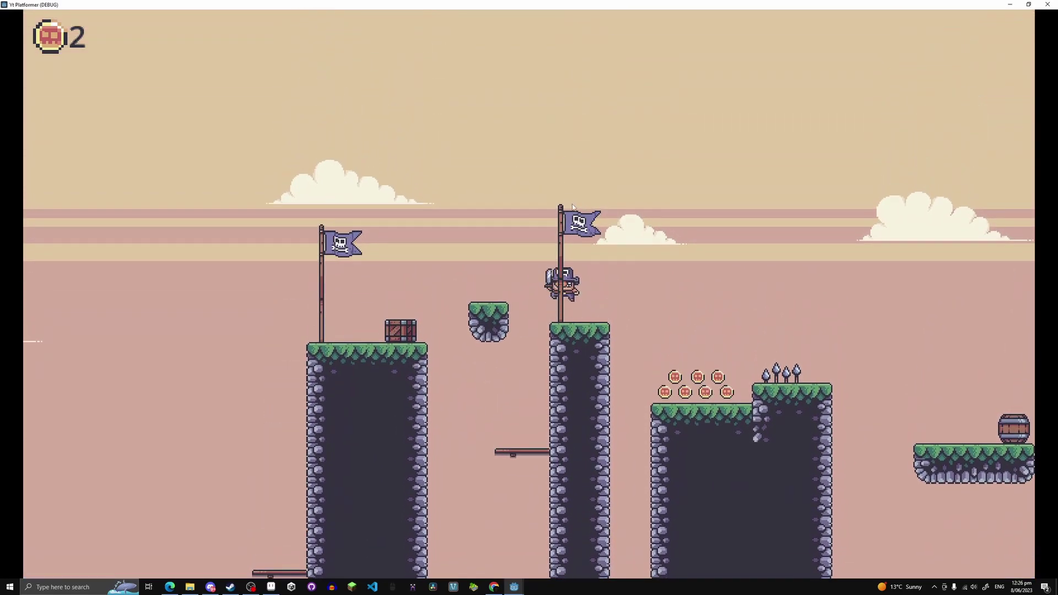
key("Left")
key("space")
key("Right")
key("space")
key("Right")
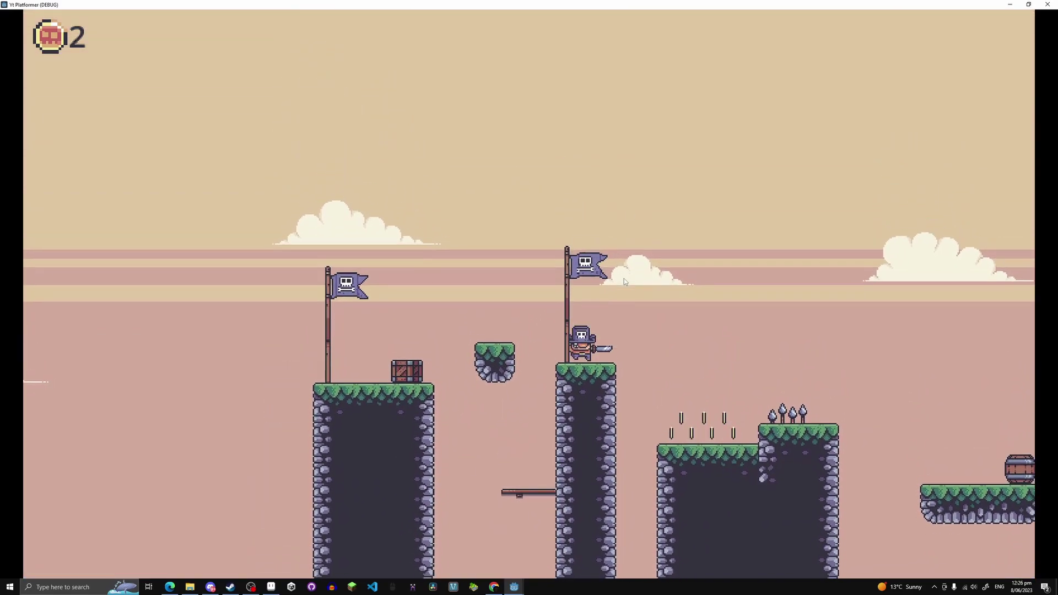
Jump the player down to the wide stepped platform and collect all of its coins.
key("Right")
key("Left")
key("space")
key("Right")
key("Left")
key("Right")
key("space")
left_click(533, 175)
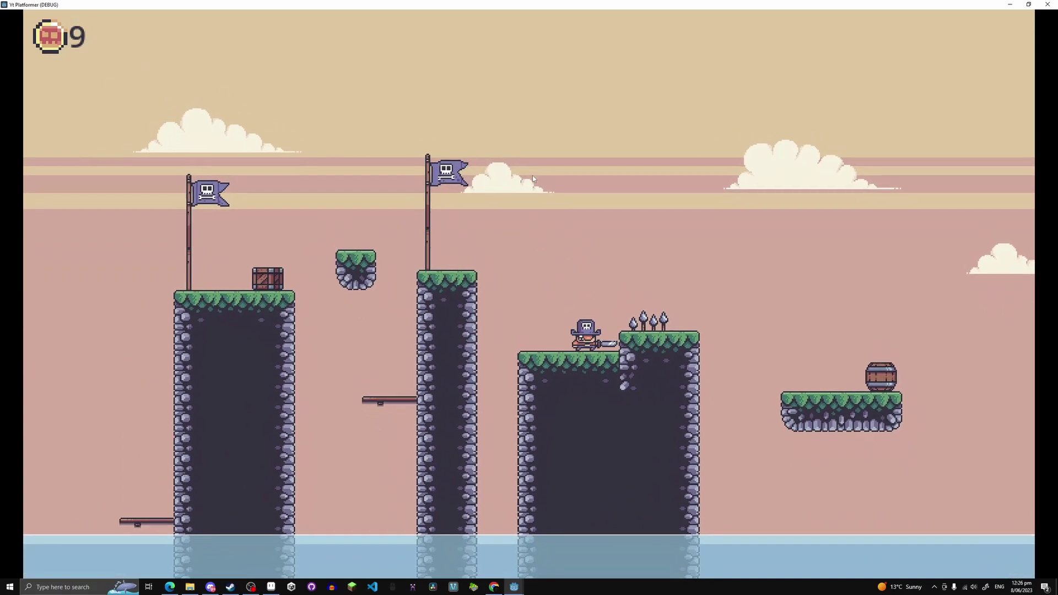
Move the player into the spikes to test the checkpoint respawn, and return to the stepped platform to jump at them again.
key("Right")
key("space")
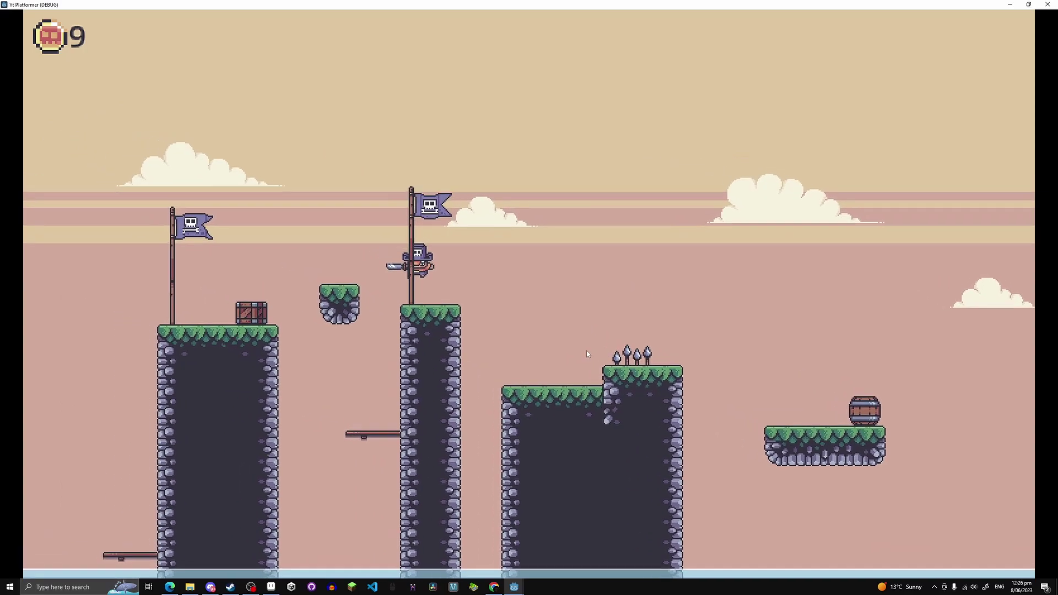
key("Right")
key("space")
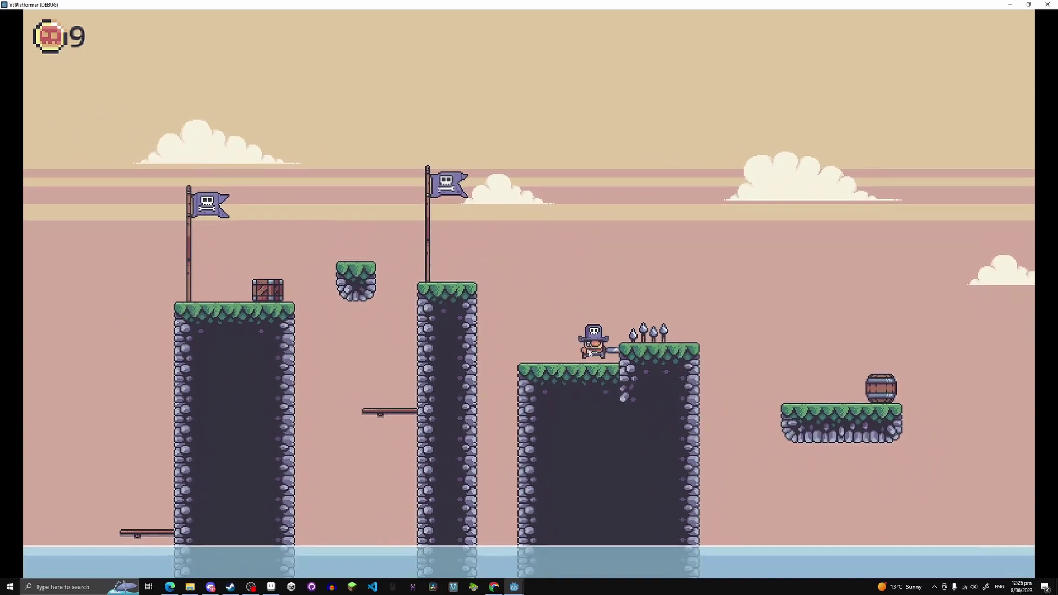
key("Right")
key("space")
key("space")
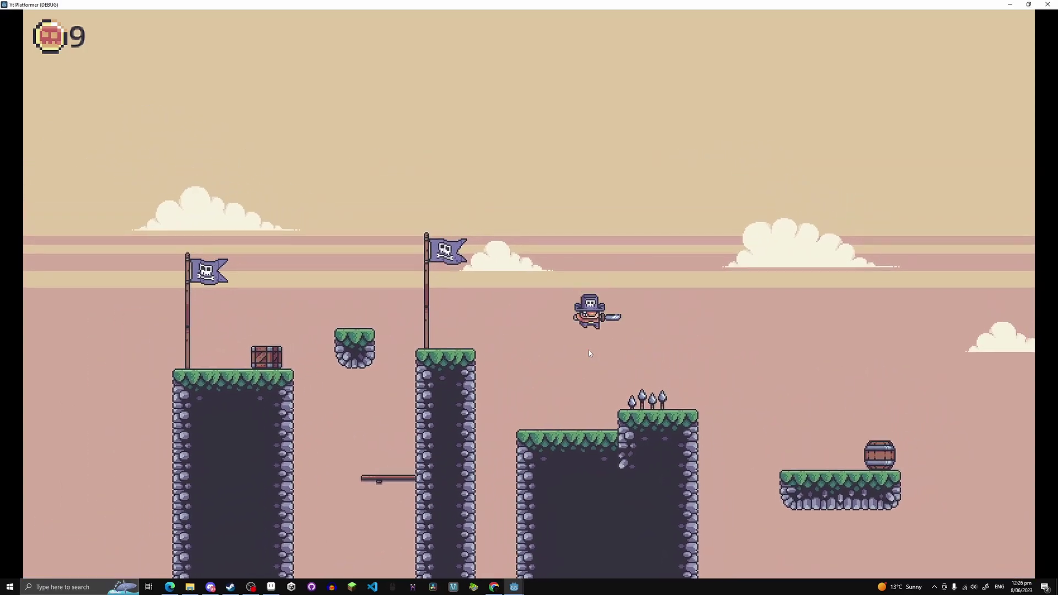
Jump the player over the spikes to the barrel platform and back to the spikes' ledge, and close the game window.
key("Right")
key("space")
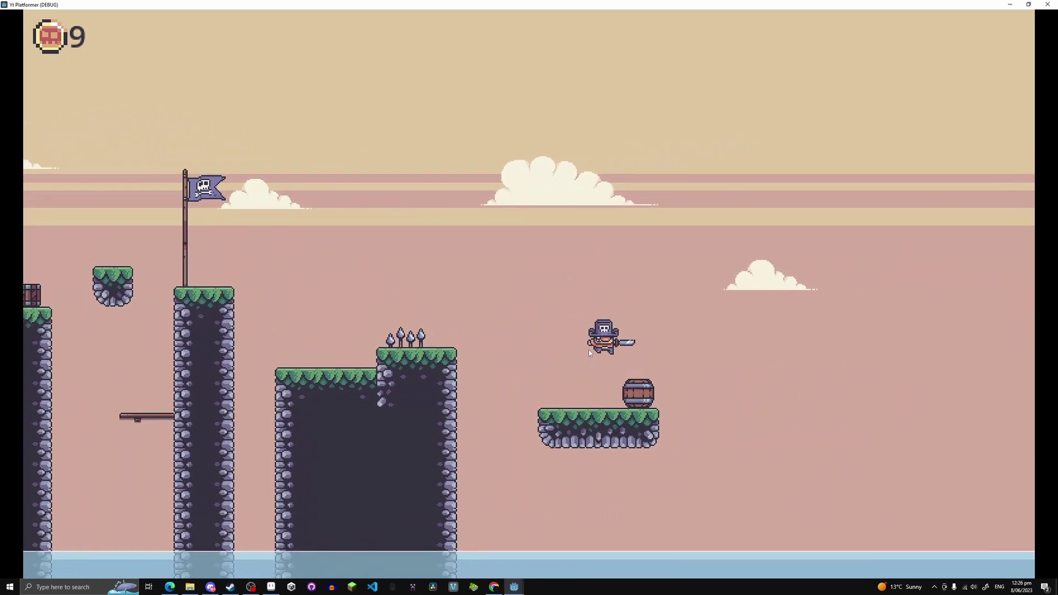
key("Left")
key("space")
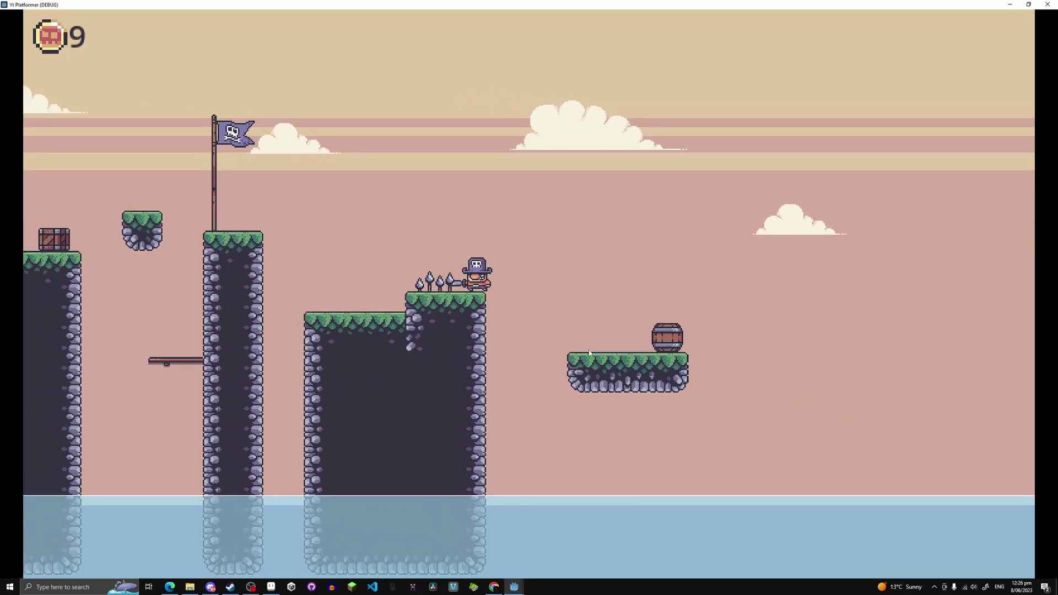
key("space")
key("Left")
key("Right")
left_click(1047, 4)
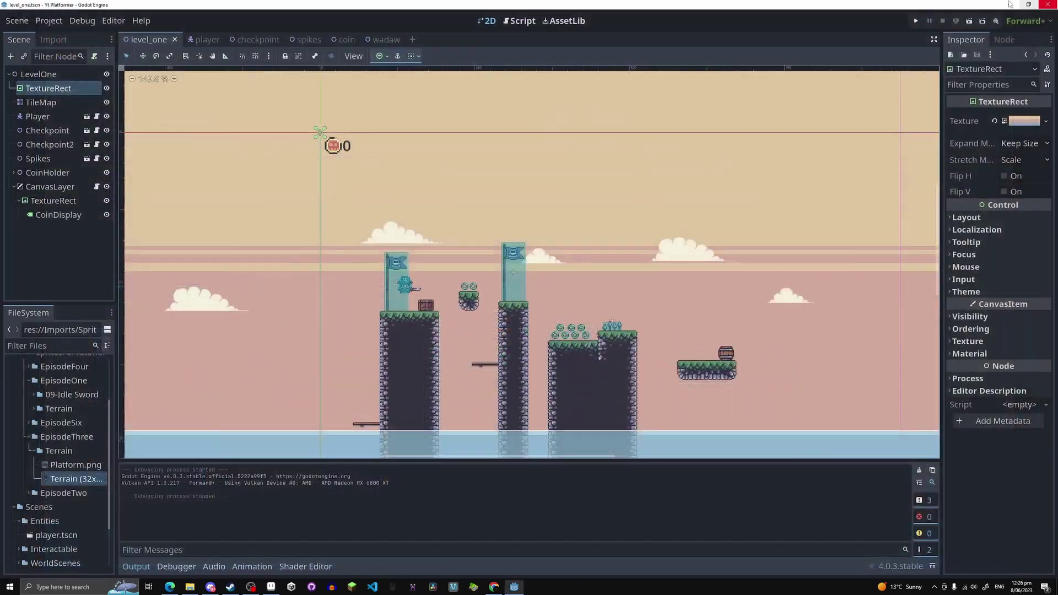
Switch back to the wadaw scene and look over the painted platform and pillars.
left_click(388, 39)
scroll(478, 263, "down", 3)
middle_click_drag(770, 308, 859, 264)
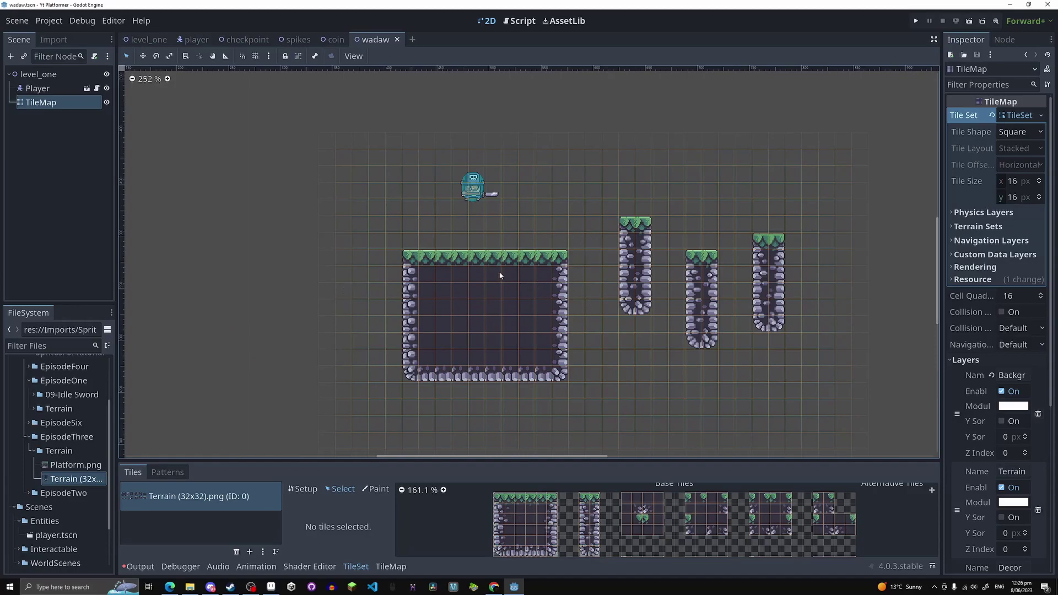
middle_click_drag(587, 265, 490, 304)
scroll(435, 307, "down", 5)
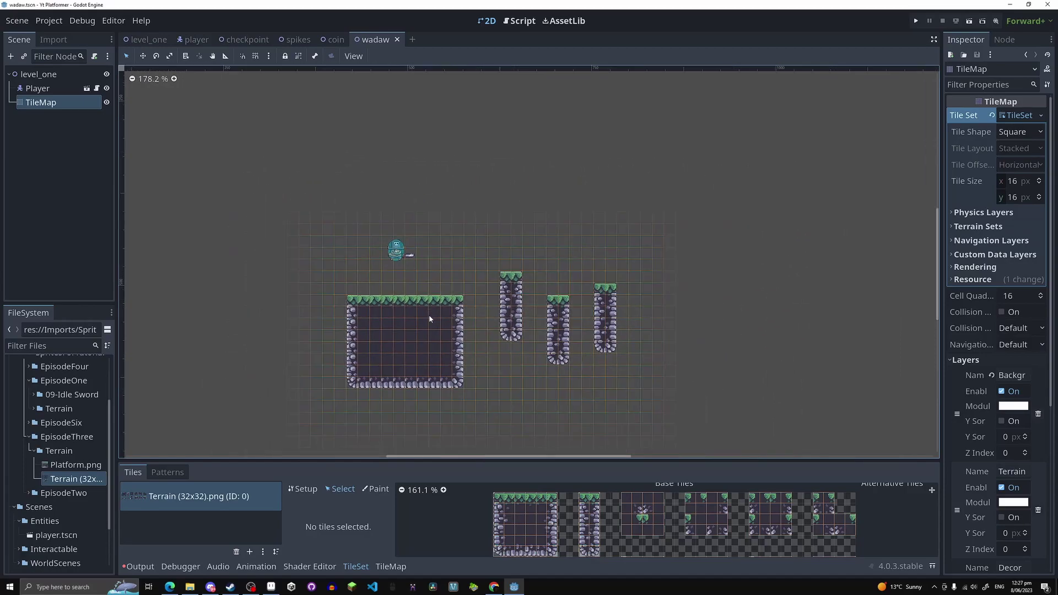
scroll(432, 315, "up", 8)
scroll(433, 309, "up", 2)
scroll(535, 312, "down", 4)
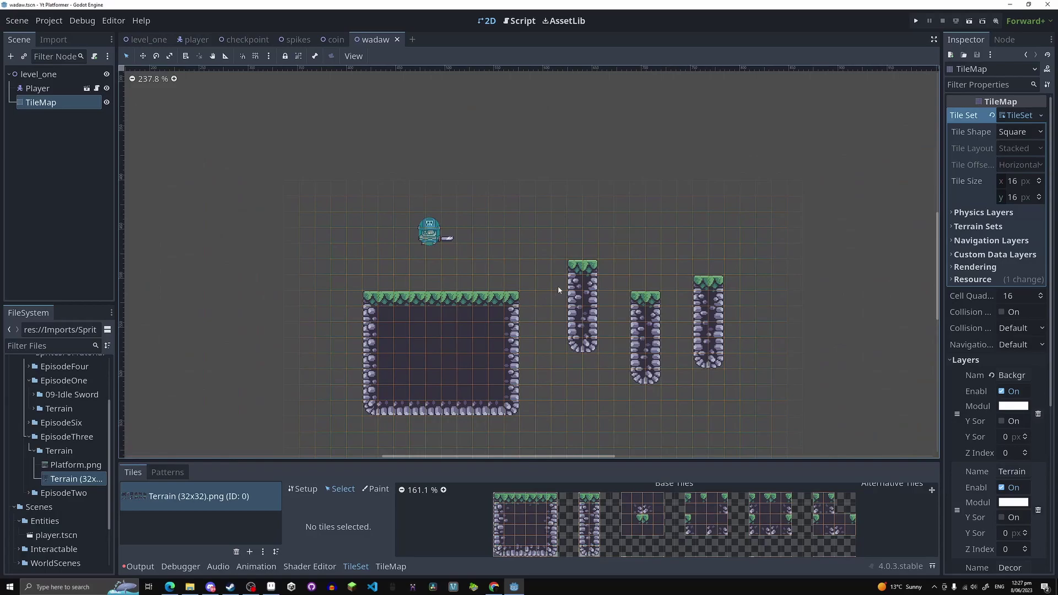